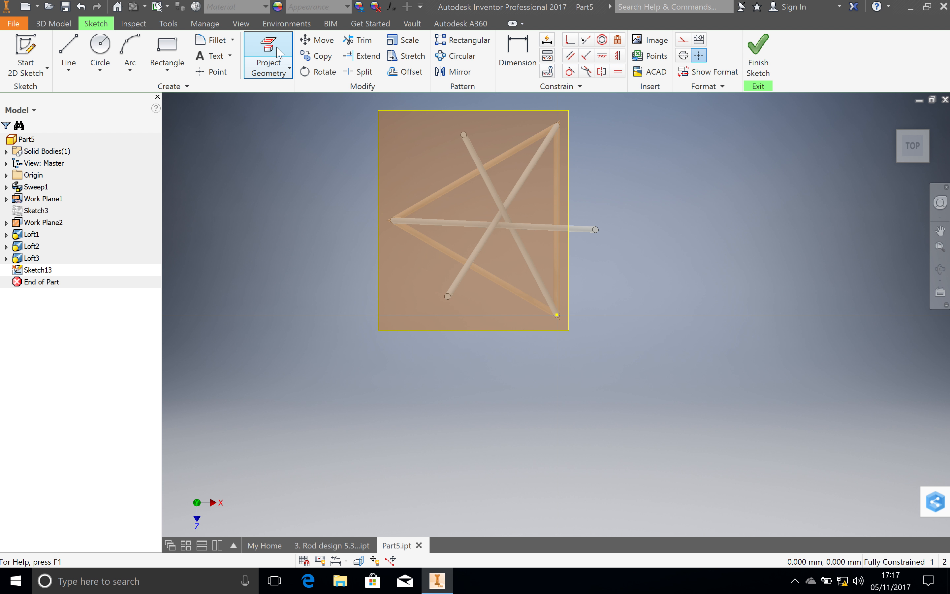
Project the end circles of the three rods into the sketch on the upper plane
{"action": "left_click", "coordinate": [275, 53]}
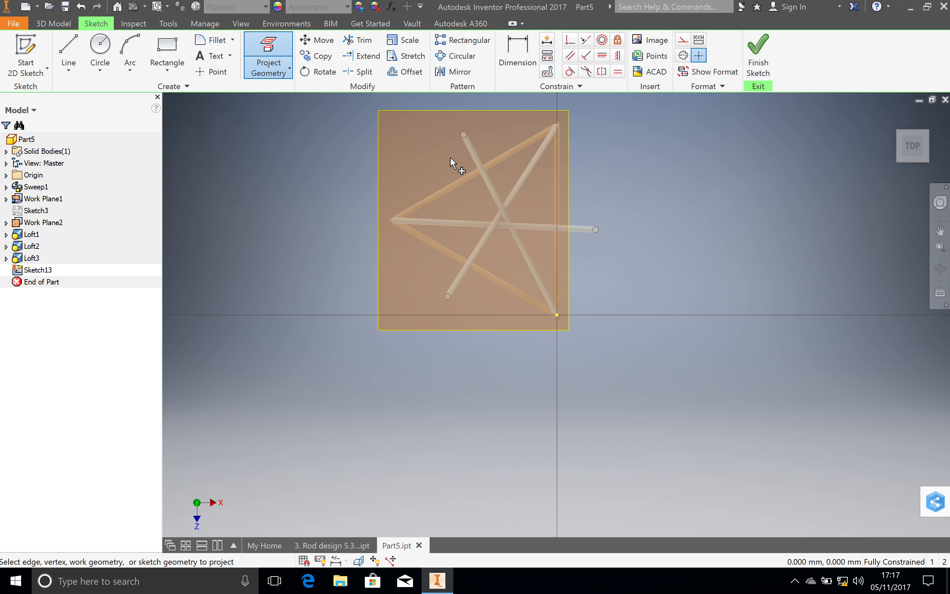
{"action": "left_click", "coordinate": [464, 135]}
{"action": "left_click", "coordinate": [276, 49]}
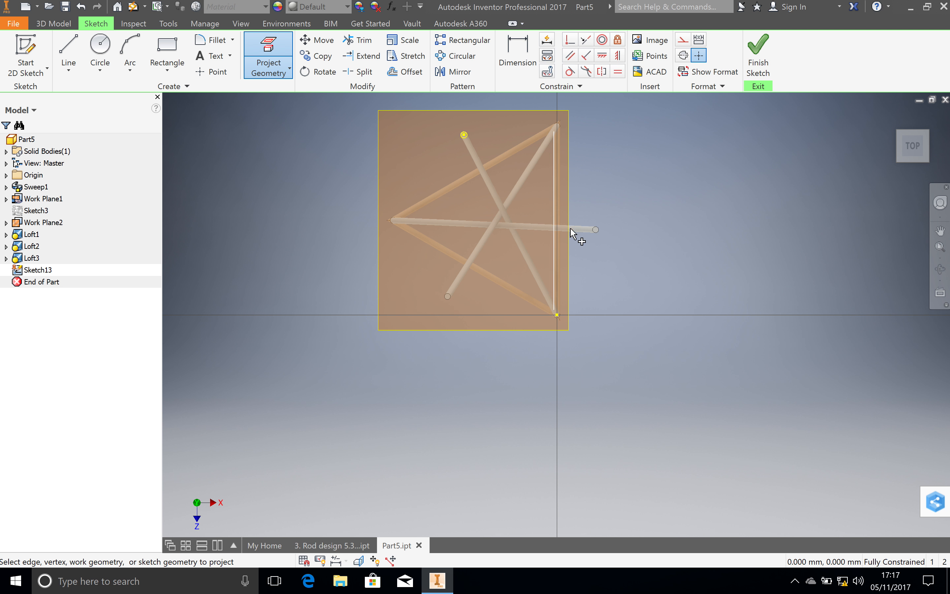
{"action": "left_click", "coordinate": [596, 232]}
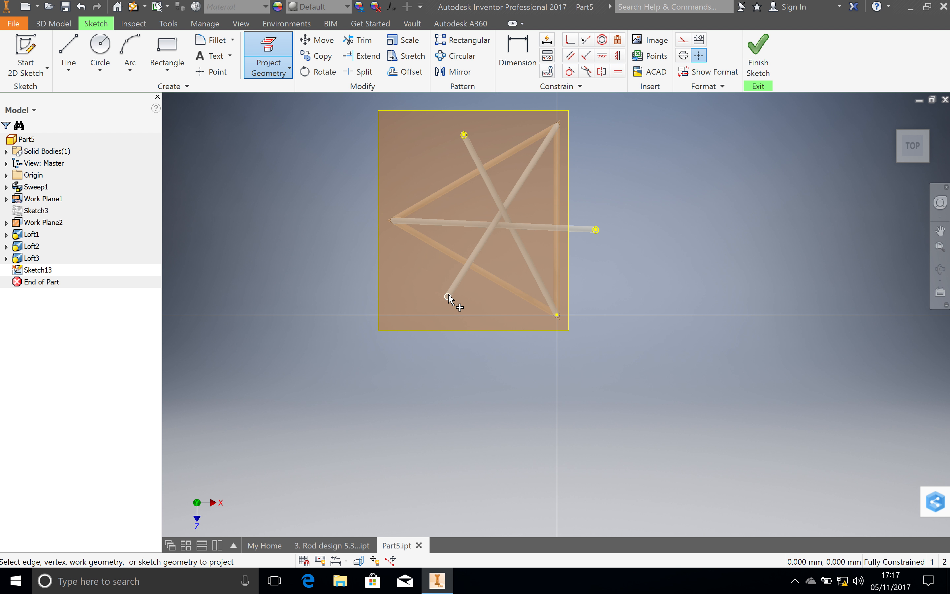
{"action": "scroll", "coordinate": [505, 132], "scroll_direction": "down", "scroll_amount": 1}
{"action": "scroll", "coordinate": [505, 127], "scroll_direction": "down", "scroll_amount": 3}
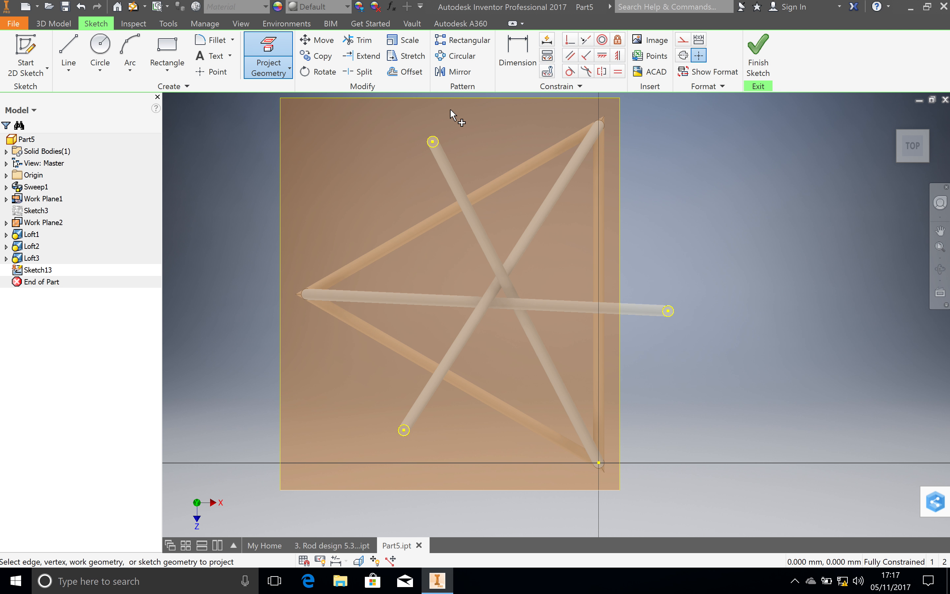
{"action": "left_click", "coordinate": [103, 44]}
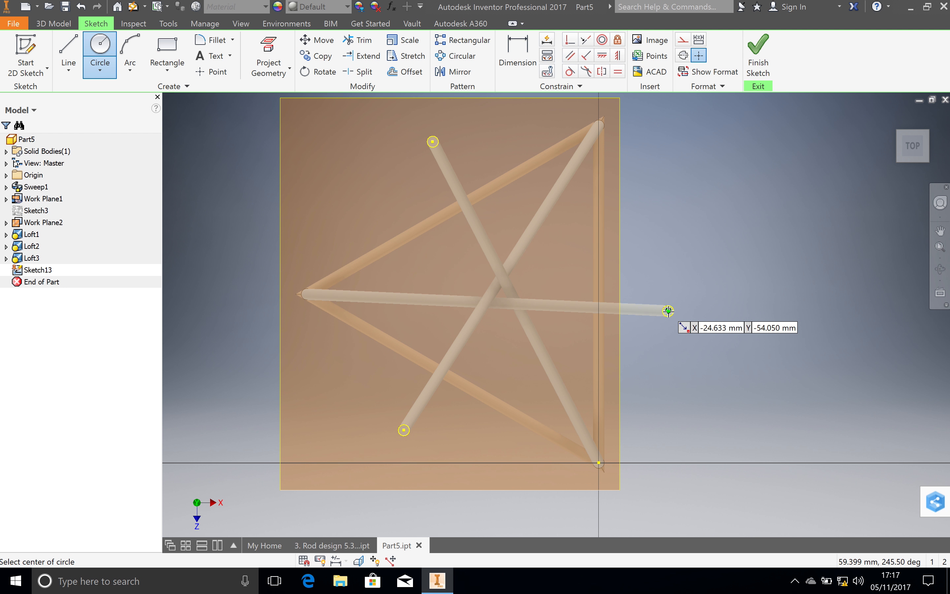
{"action": "scroll", "coordinate": [674, 322], "scroll_direction": "up", "scroll_amount": 4}
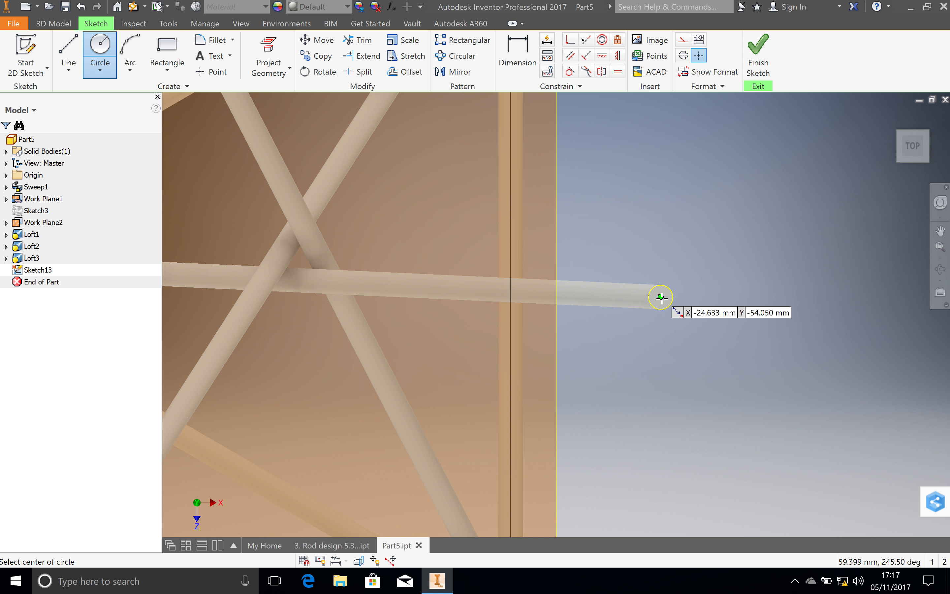
{"action": "left_click", "coordinate": [661, 298]}
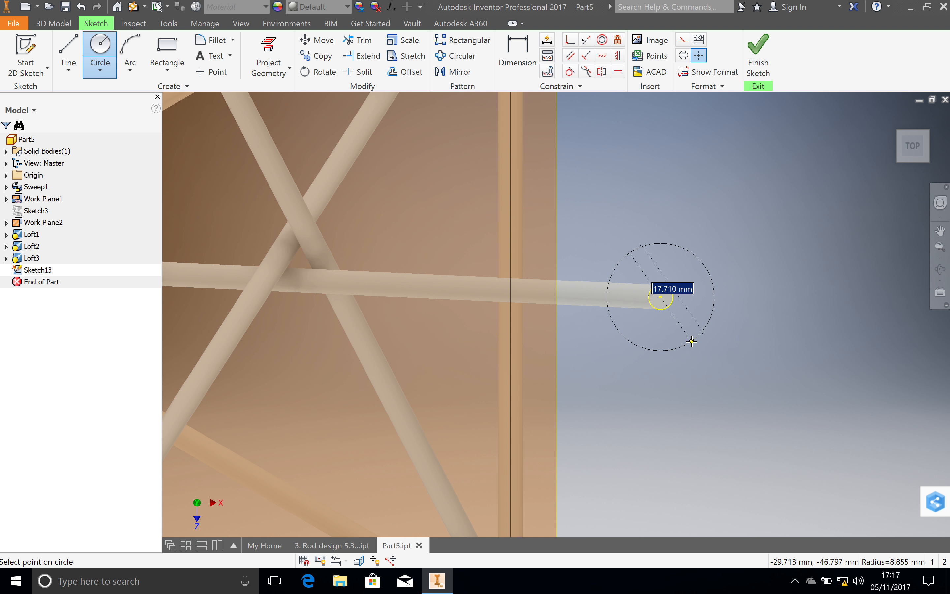
{"action": "type", "text": "2"}
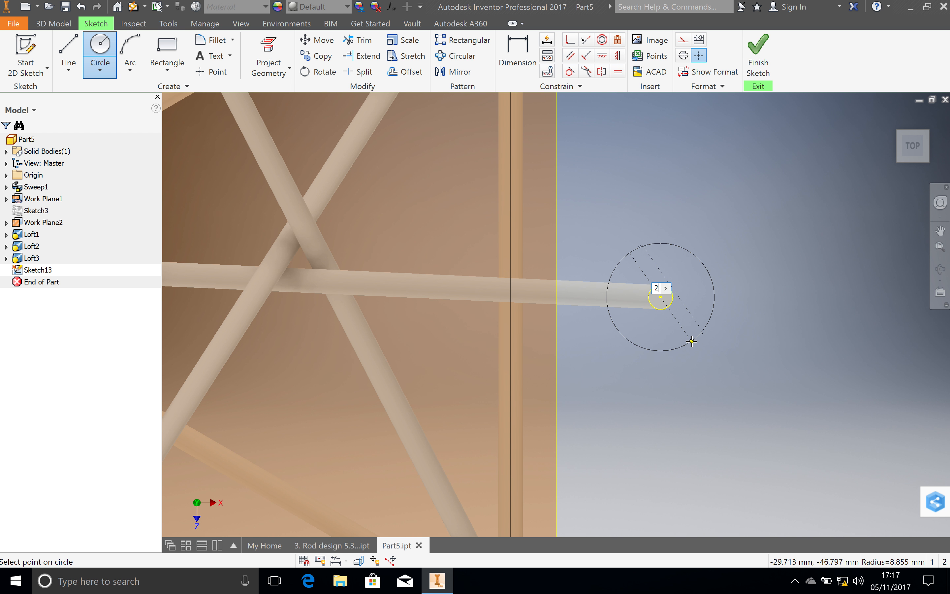
{"action": "type", "text": "4"}
{"action": "key", "text": "Return"}
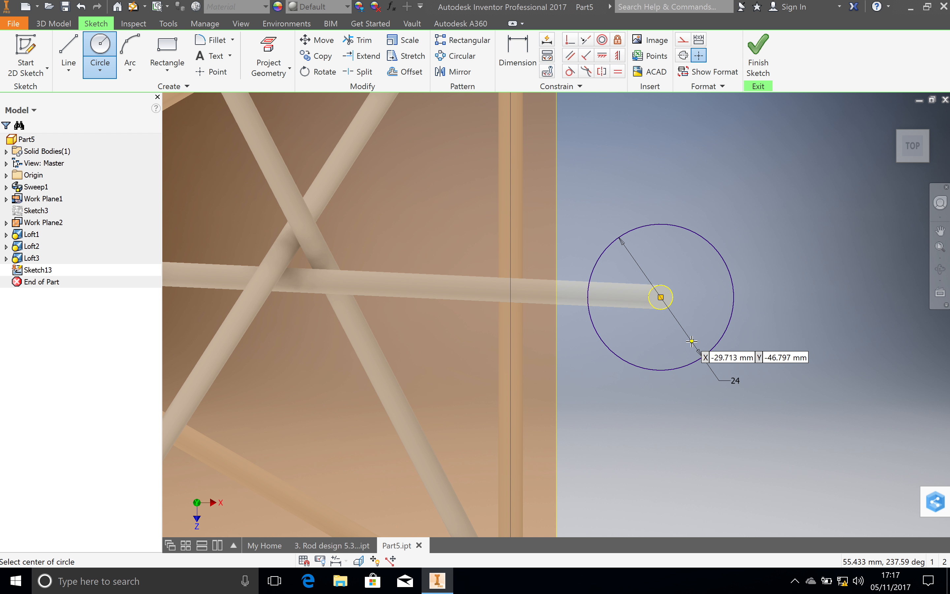
{"action": "left_click", "coordinate": [81, 6]}
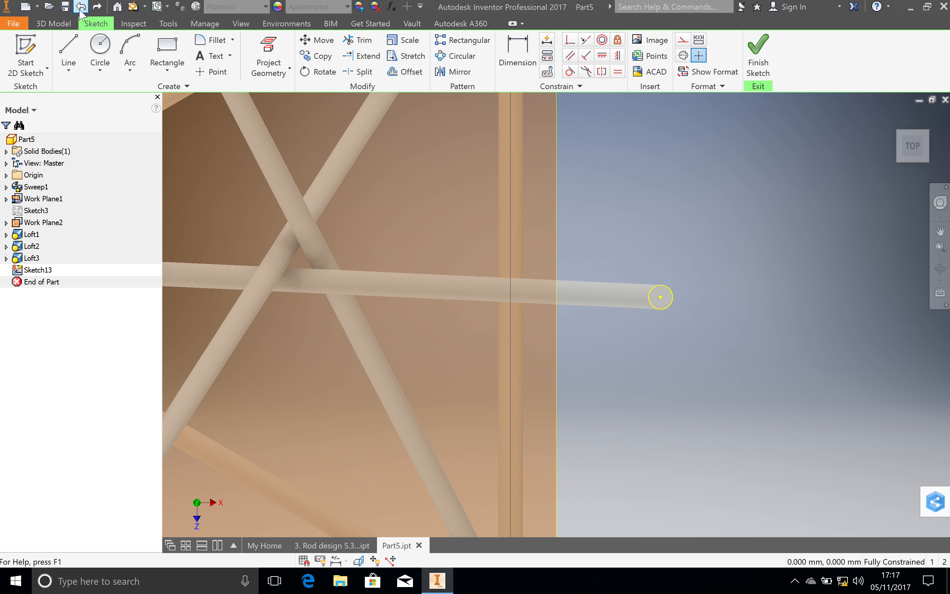
Offset the projected end circle of the rod extending beyond the plane outward by 20 mm
{"action": "key", "text": "o"}
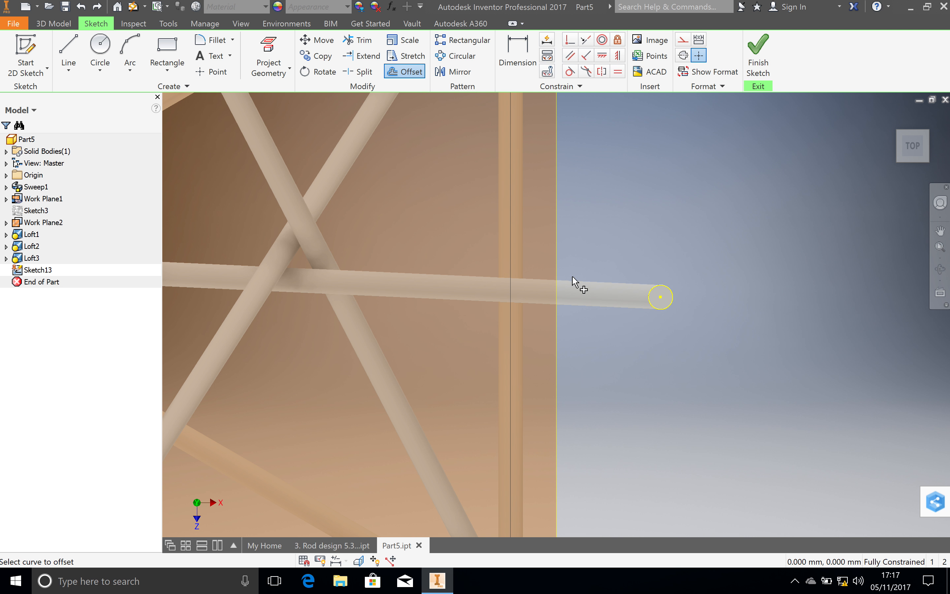
{"action": "left_click", "coordinate": [655, 309]}
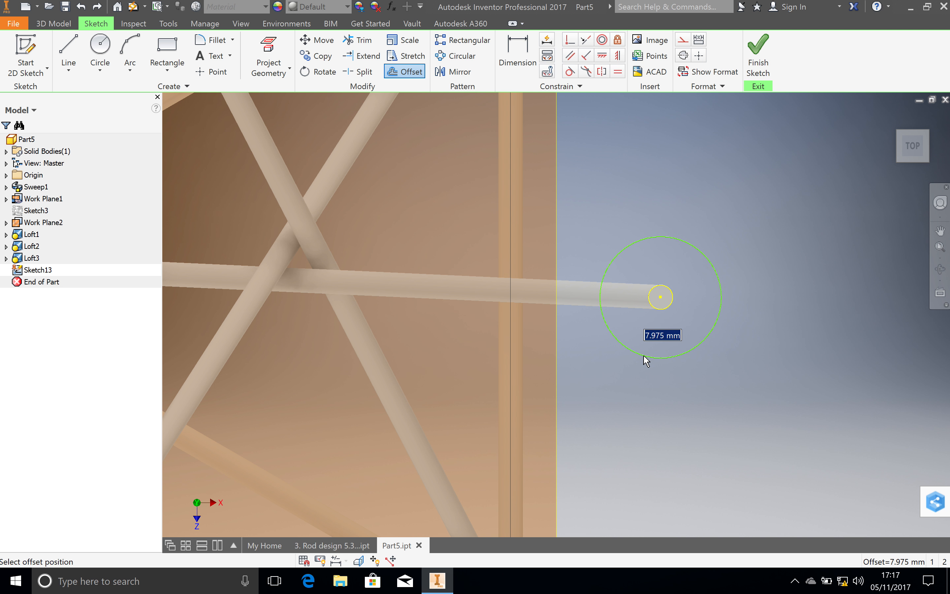
{"action": "type", "text": "20"}
{"action": "key", "text": "Return"}
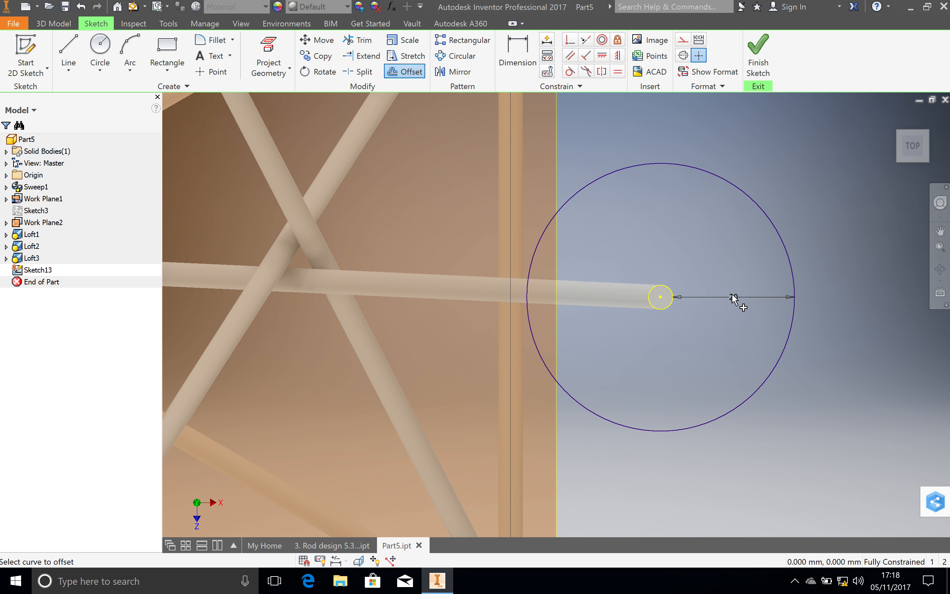
Set the offset dimension between the rod's projected circle and its outer circle to 10 mm
{"action": "key", "text": "d"}
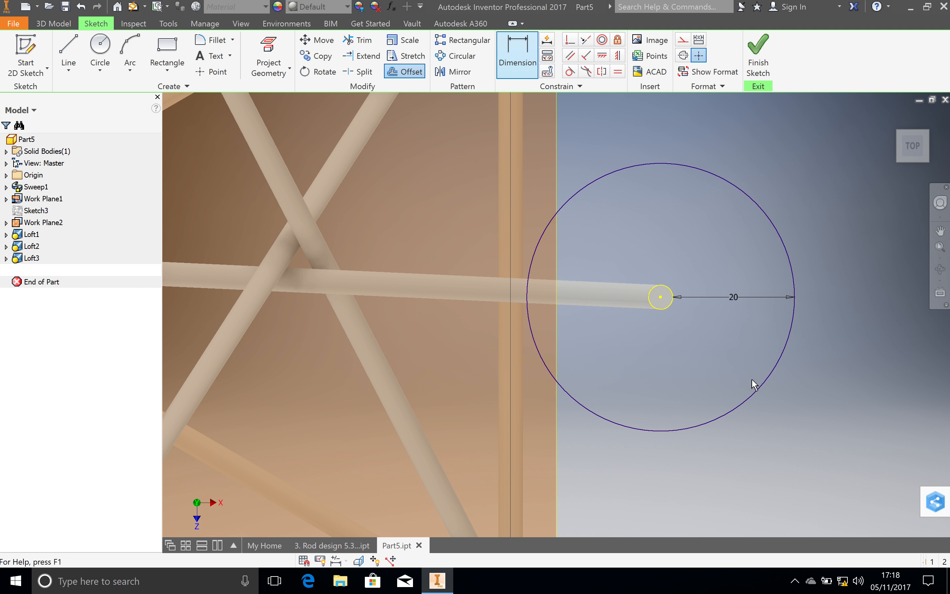
{"action": "left_click", "coordinate": [733, 297]}
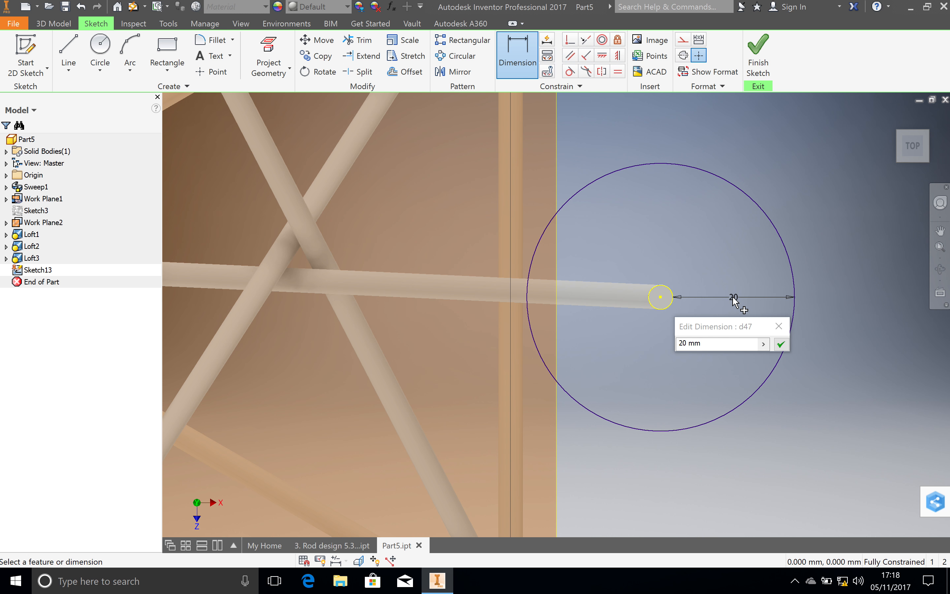
{"action": "left_click", "coordinate": [722, 344]}
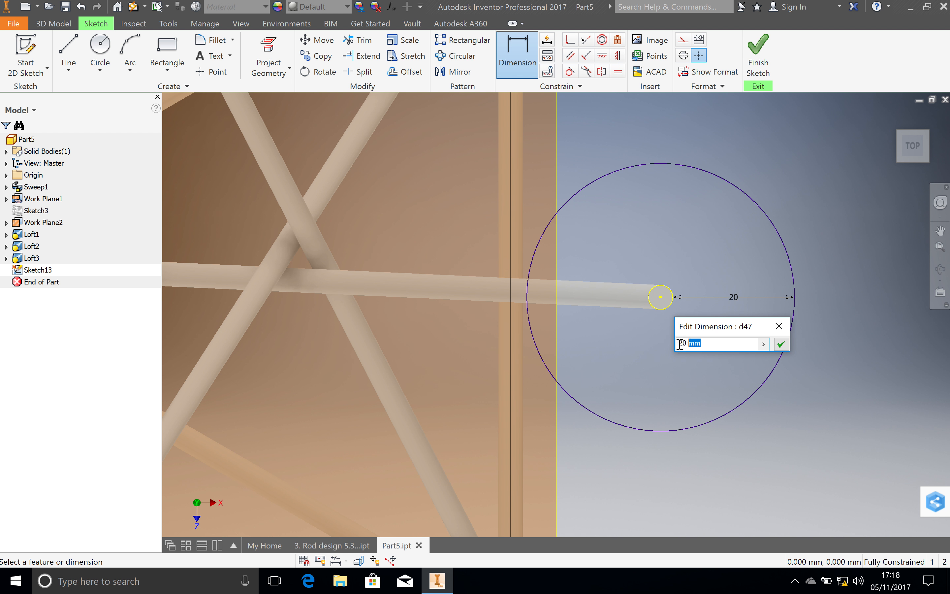
{"action": "type", "text": "10"}
{"action": "key", "text": "Return"}
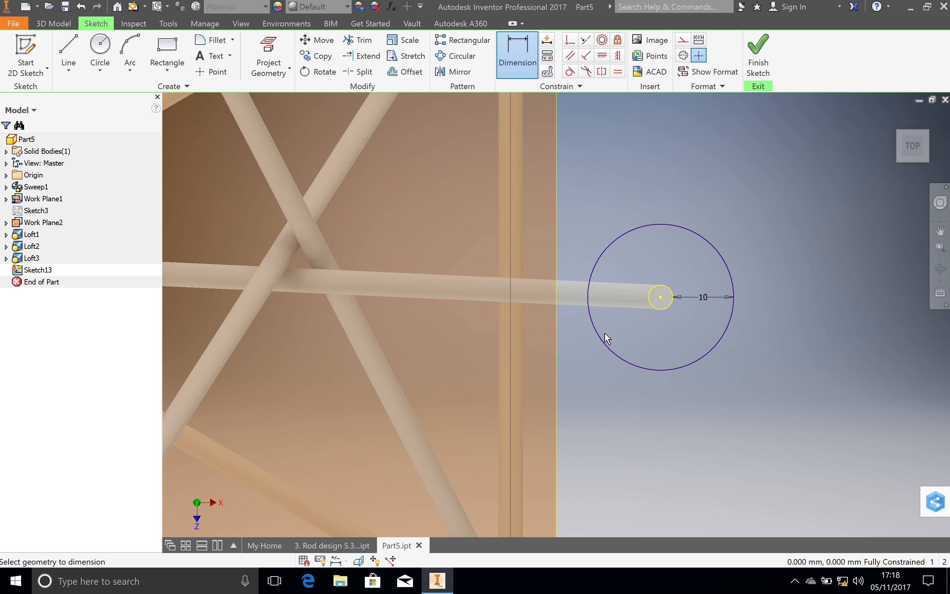
Offset the other two projected rod-end circles outward by 10 mm and finish the sketch
{"action": "scroll", "coordinate": [605, 333], "scroll_direction": "down", "scroll_amount": 4}
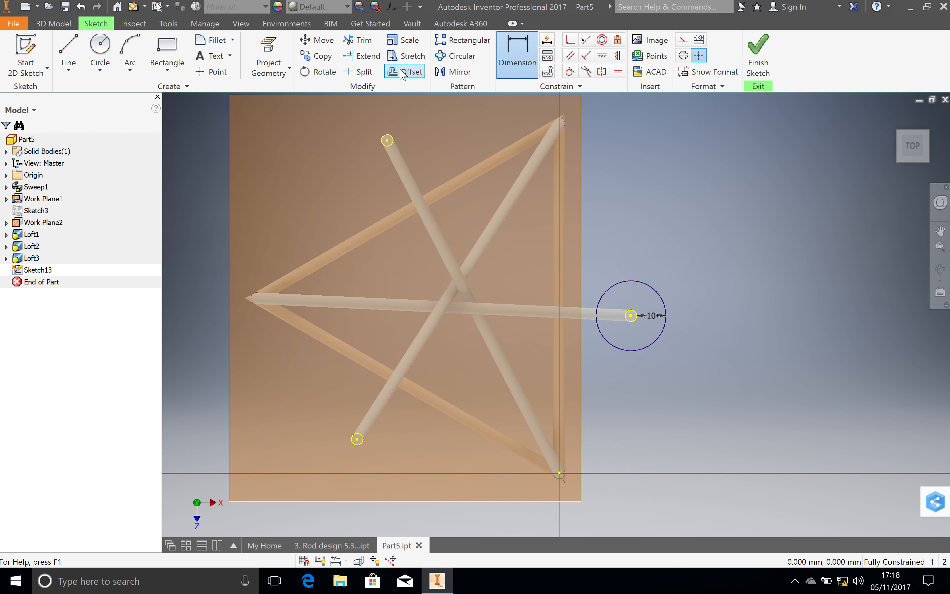
{"action": "left_click", "coordinate": [408, 71]}
{"action": "left_click", "coordinate": [382, 145]}
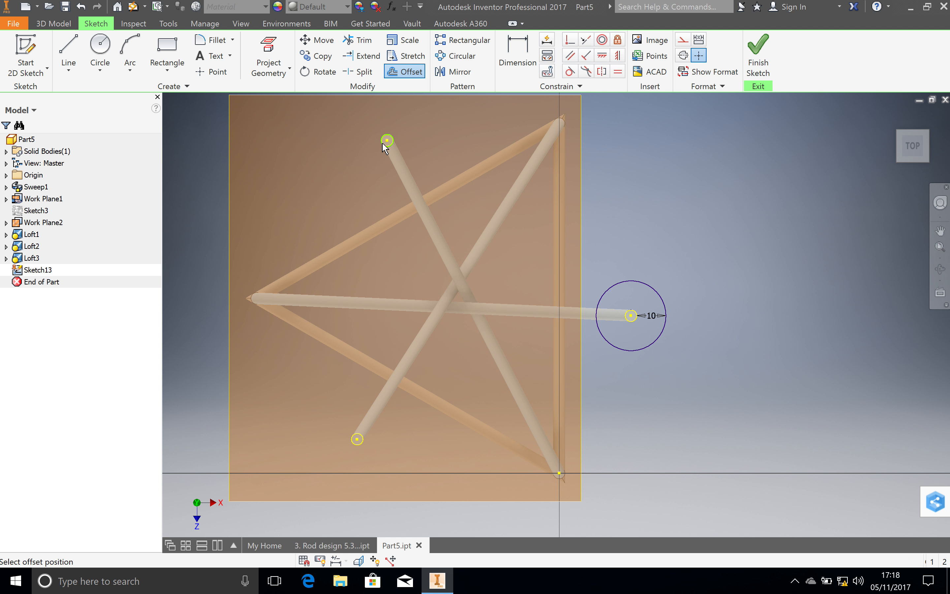
{"action": "type", "text": "10"}
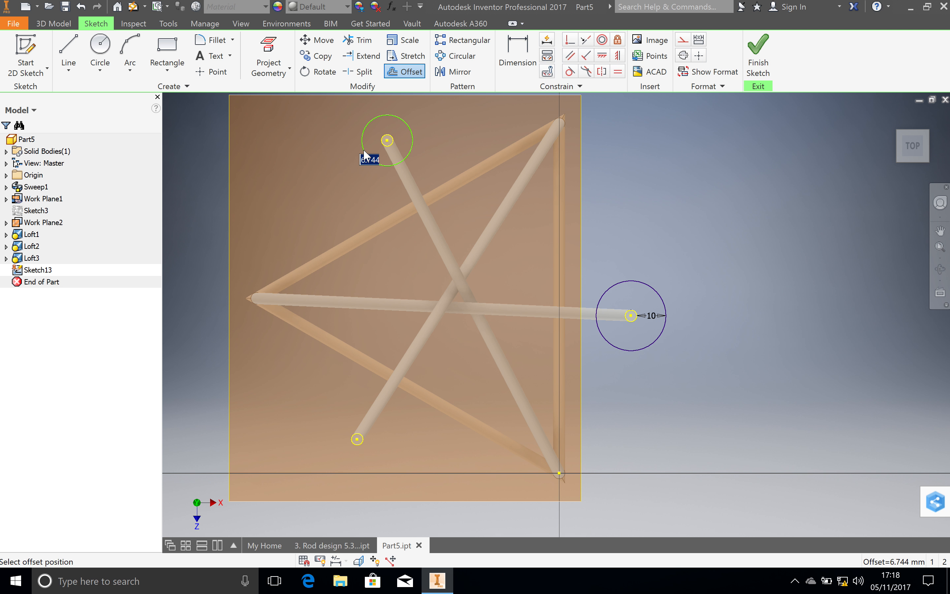
{"action": "key", "text": "Return"}
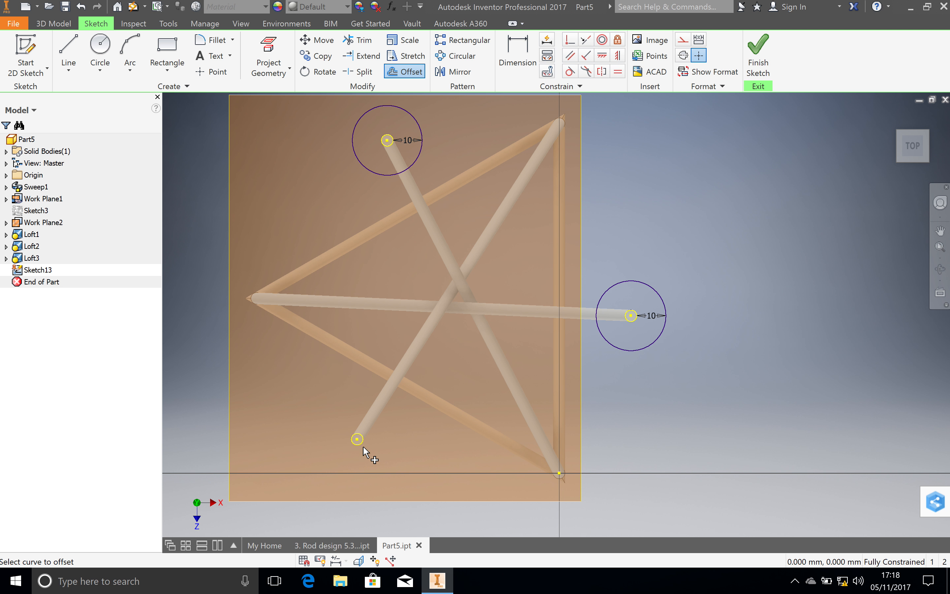
{"action": "left_click", "coordinate": [362, 444]}
{"action": "type", "text": "0"}
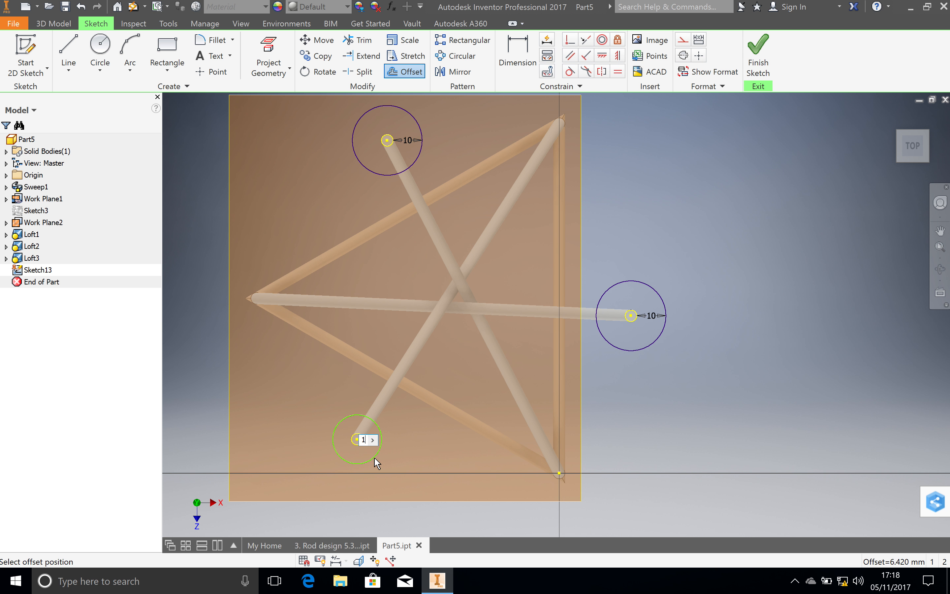
{"action": "key", "text": "Return"}
{"action": "left_click", "coordinate": [758, 55]}
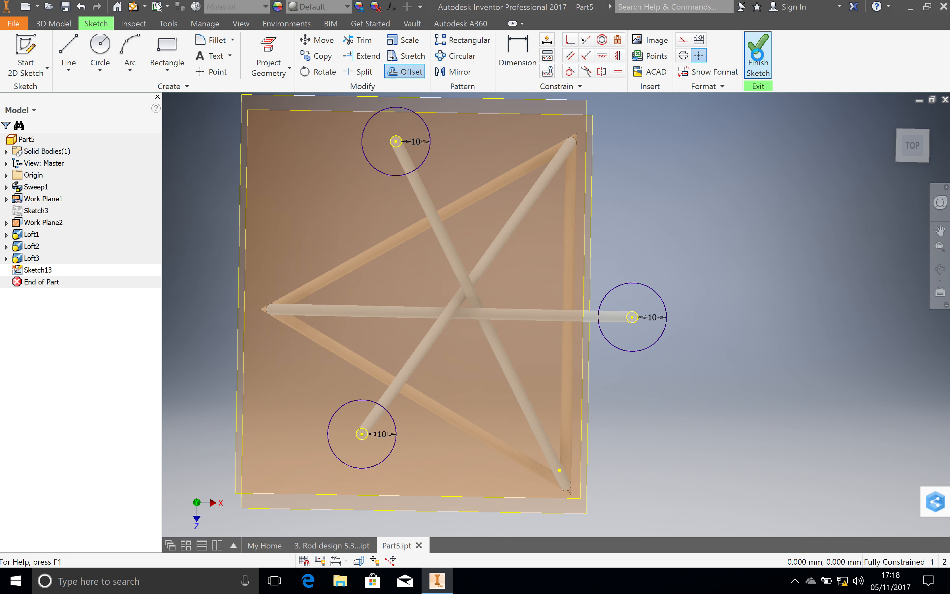
Start an Extrude with the full discs at all three rod ends as profiles, including both the inner circles and outer rings
{"action": "left_click", "coordinate": [69, 53]}
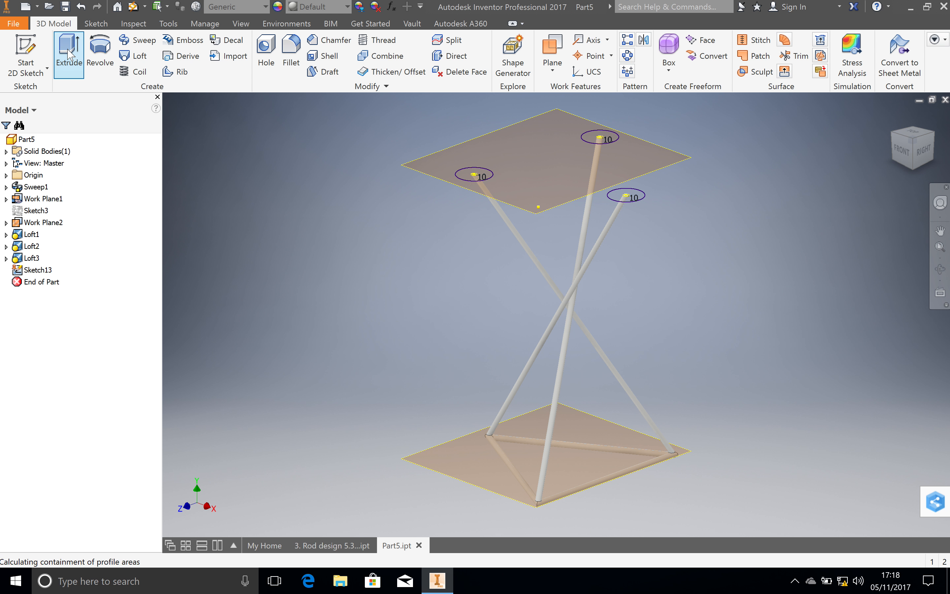
{"action": "scroll", "coordinate": [474, 175], "scroll_direction": "down", "scroll_amount": 3}
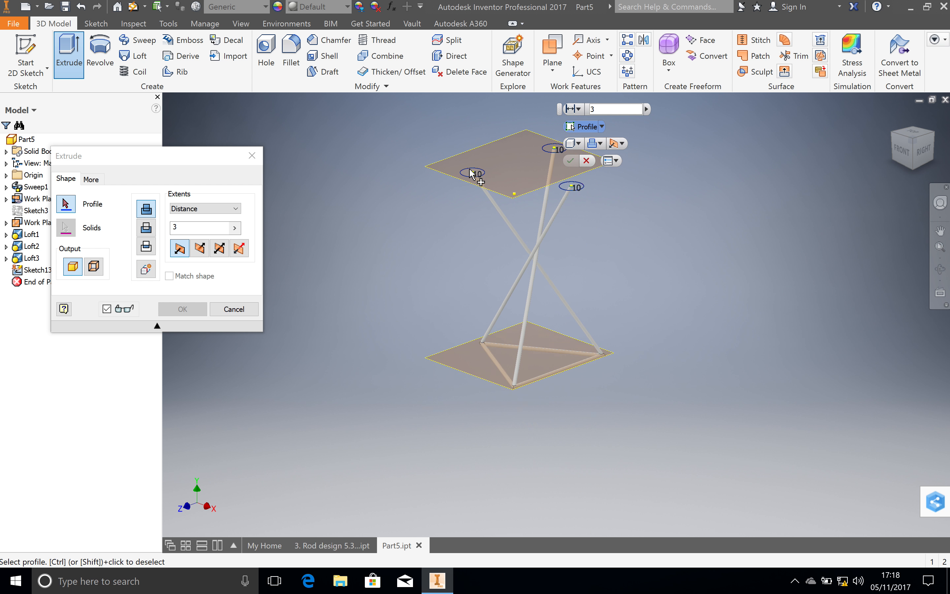
{"action": "scroll", "coordinate": [473, 175], "scroll_direction": "up", "scroll_amount": 3}
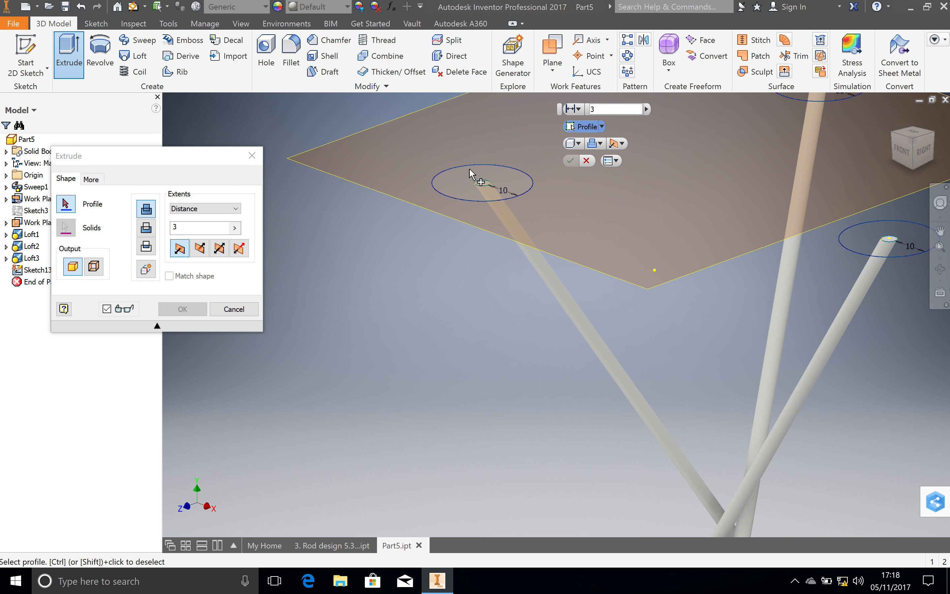
{"action": "left_click", "coordinate": [484, 185]}
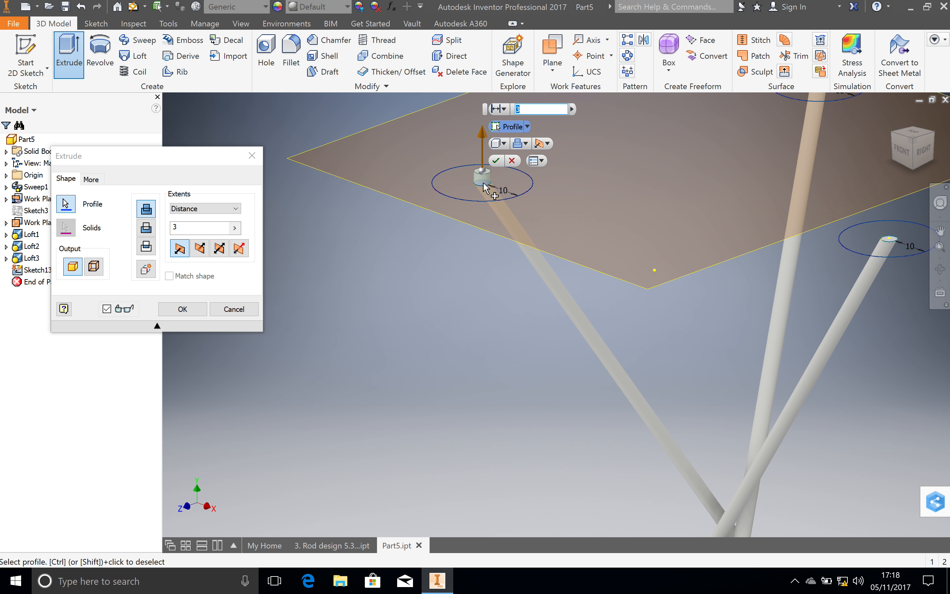
{"action": "scroll", "coordinate": [484, 193], "scroll_direction": "down", "scroll_amount": 3}
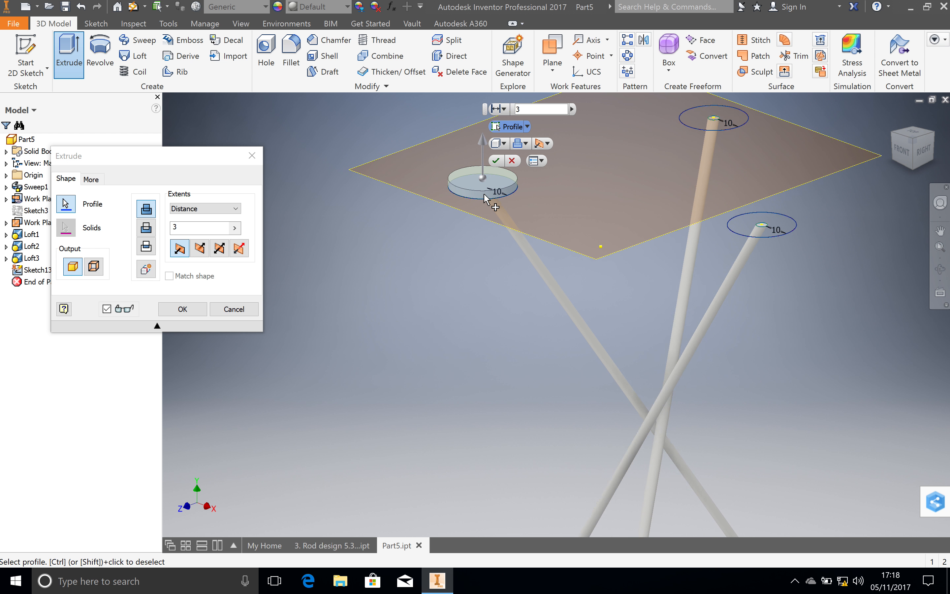
{"action": "scroll", "coordinate": [700, 128], "scroll_direction": "up", "scroll_amount": 3}
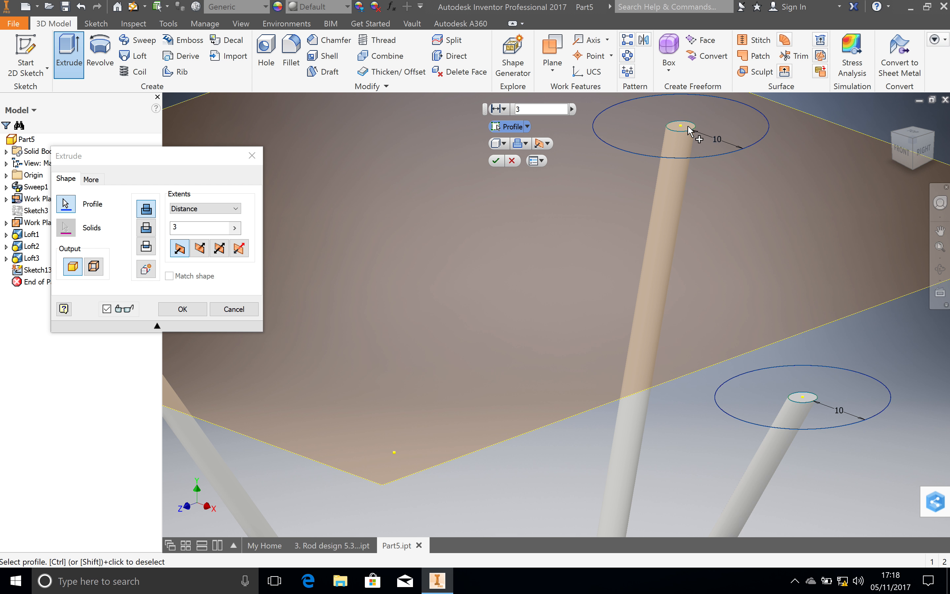
{"action": "left_click", "coordinate": [692, 133]}
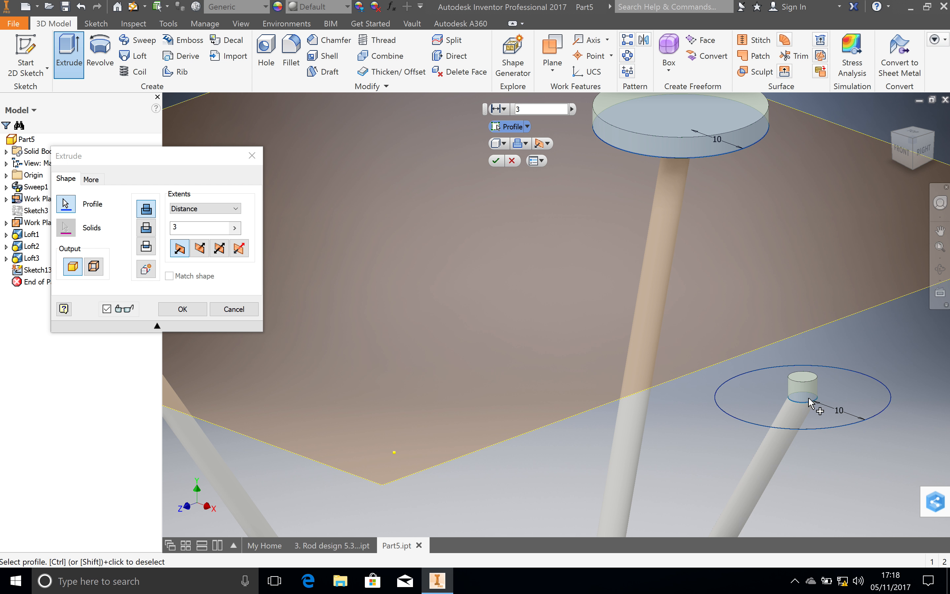
{"action": "left_click", "coordinate": [812, 416]}
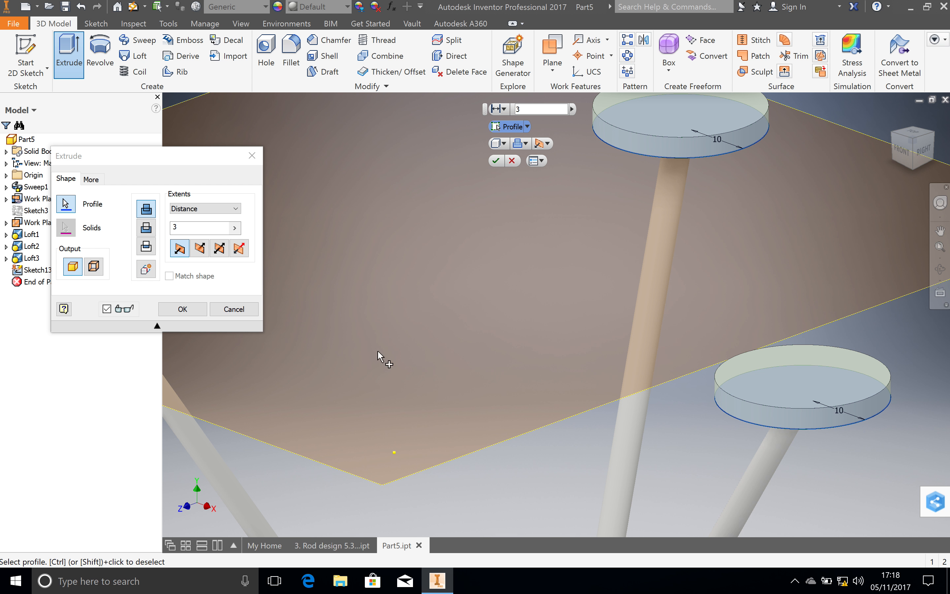
Extrude the three full discs 2 mm as a new solid and hide the work plane
{"action": "type", "text": "10"}
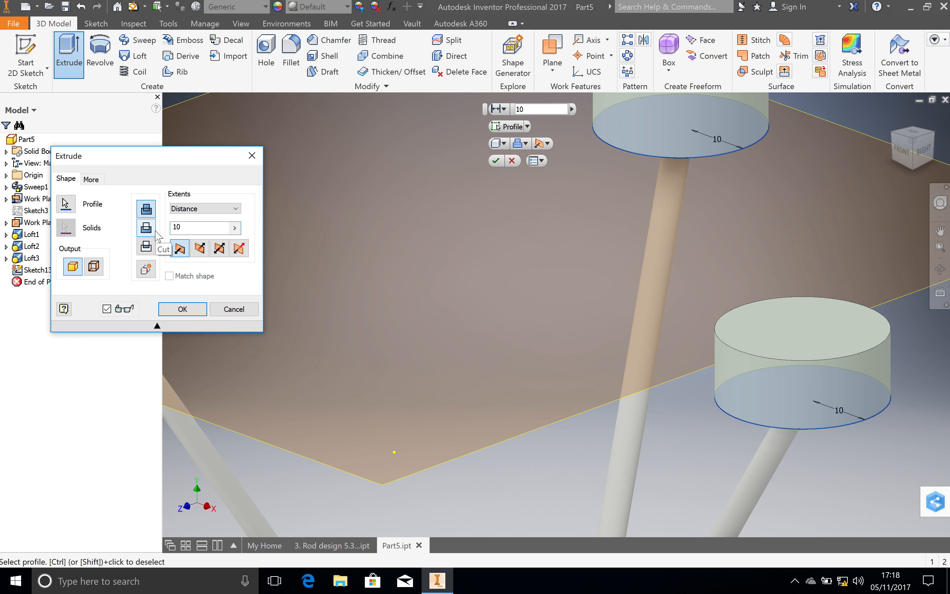
{"action": "left_click_drag", "start_coordinate": [188, 229], "coordinate": [170, 227]}
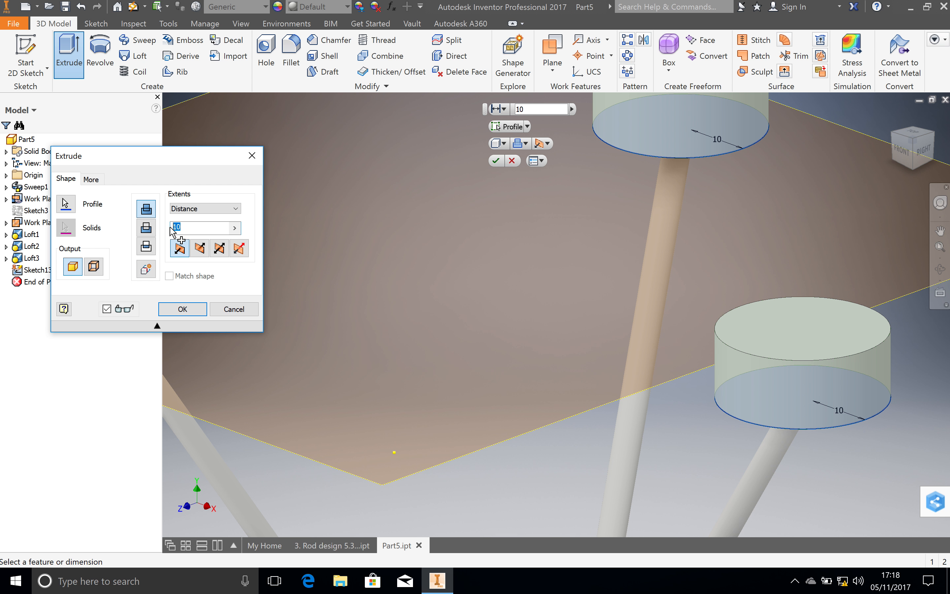
{"action": "type", "text": "2"}
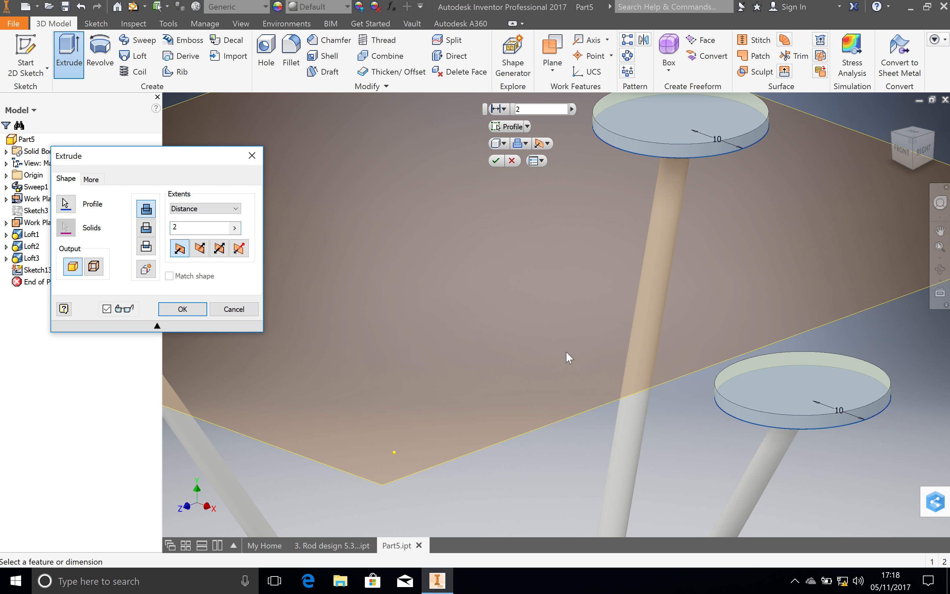
{"action": "scroll", "coordinate": [566, 351], "scroll_direction": "up", "scroll_amount": 2}
{"action": "scroll", "coordinate": [566, 351], "scroll_direction": "up", "scroll_amount": 2}
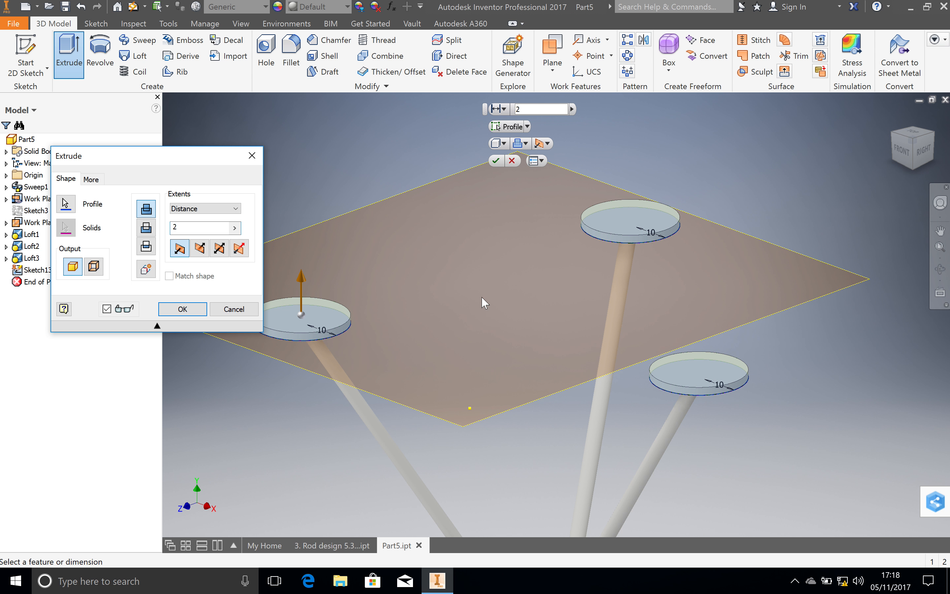
{"action": "left_click", "coordinate": [146, 271]}
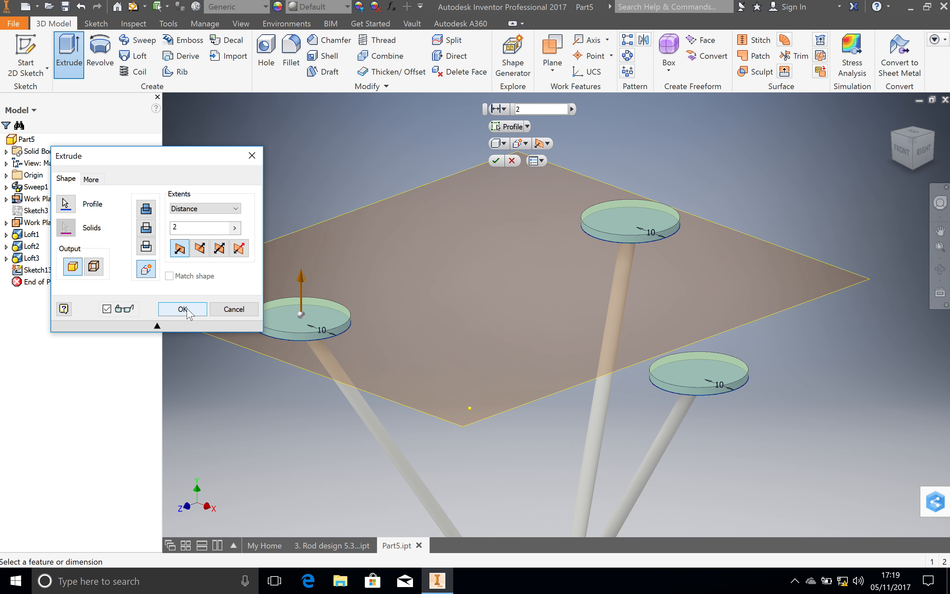
{"action": "left_click", "coordinate": [194, 316]}
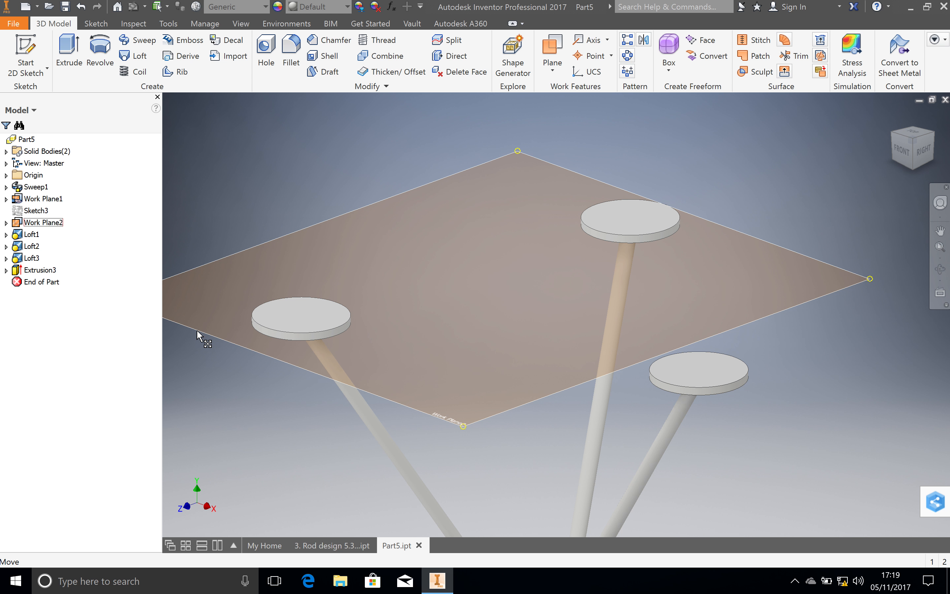
{"action": "right_click", "coordinate": [196, 330]}
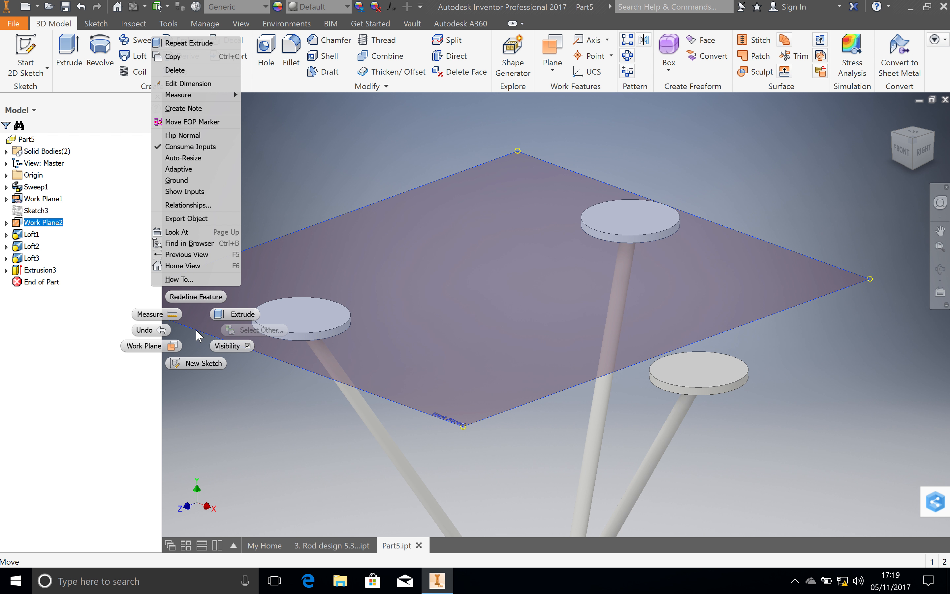
{"action": "left_click", "coordinate": [228, 346]}
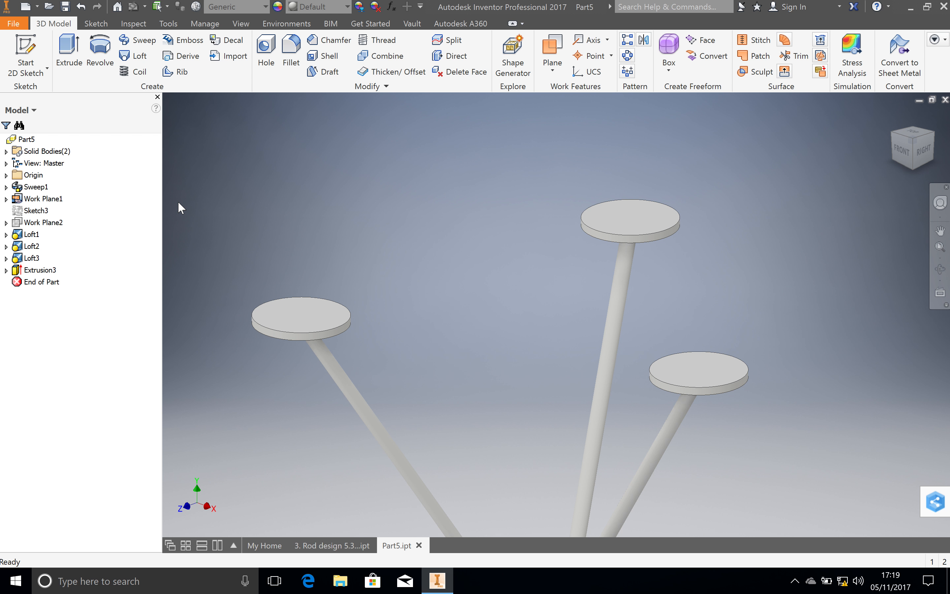
Start a 2D sketch on a disc's top face and project the circular edges of all three discs
{"action": "left_click", "coordinate": [31, 73]}
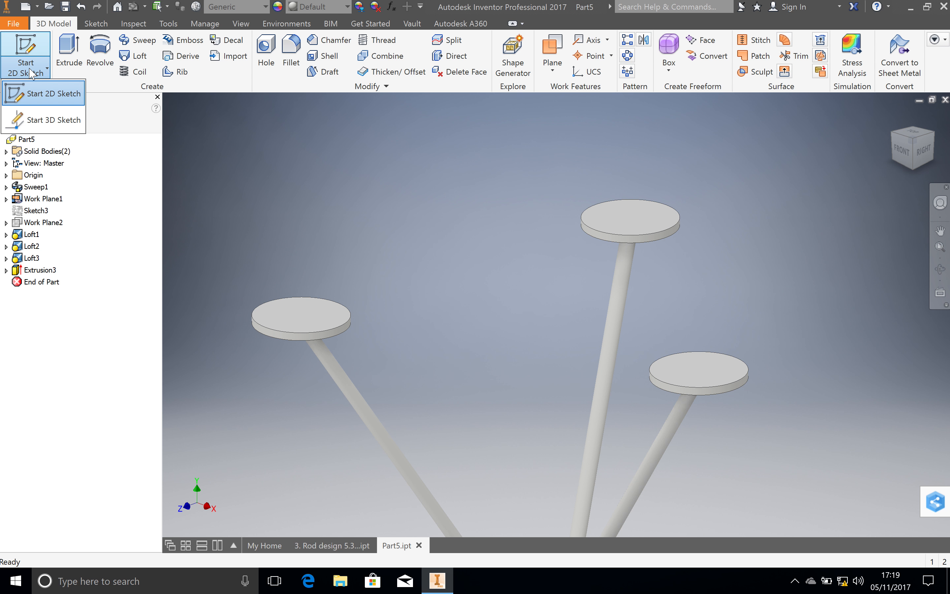
{"action": "left_click", "coordinate": [44, 93]}
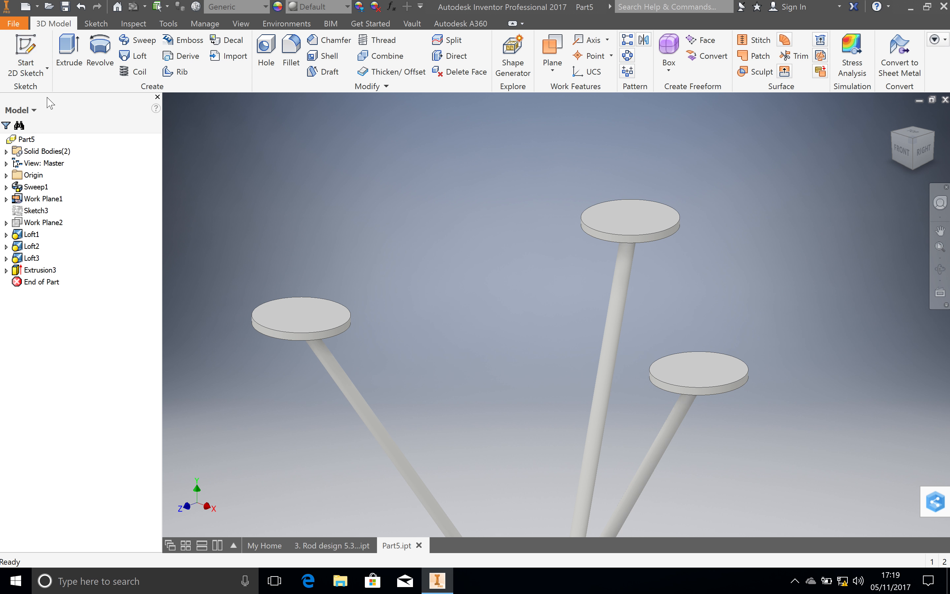
{"action": "left_click", "coordinate": [301, 313]}
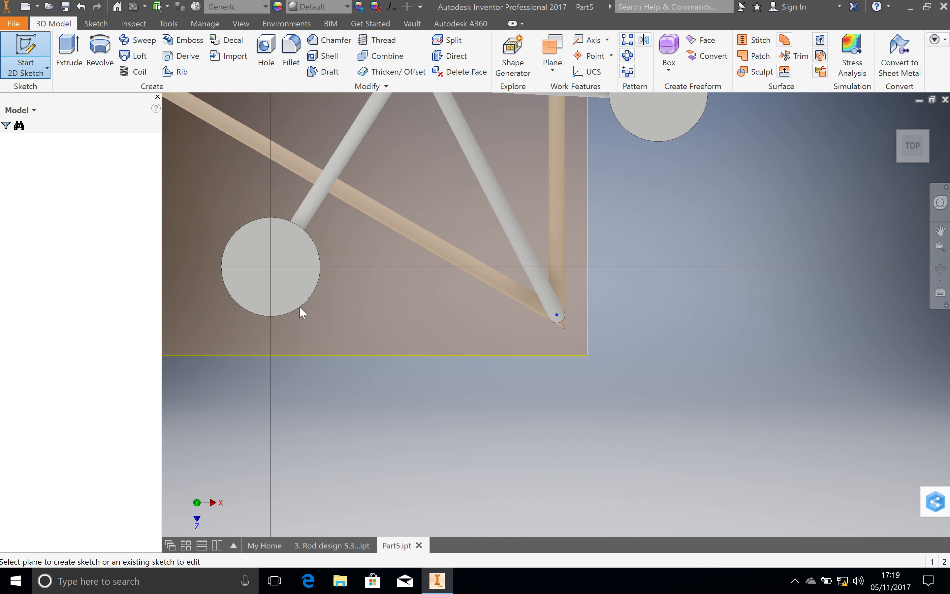
{"action": "scroll", "coordinate": [445, 379], "scroll_direction": "up", "scroll_amount": 4}
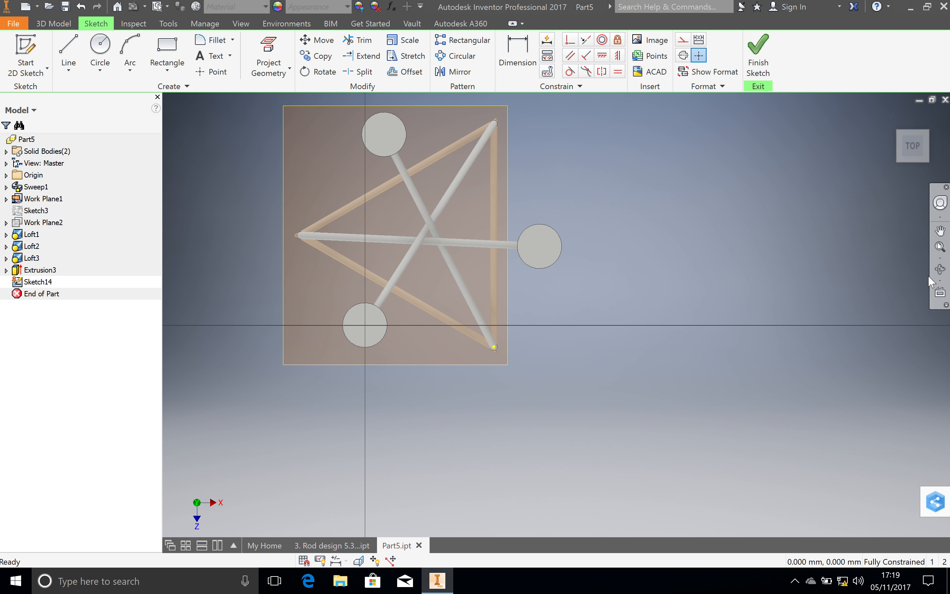
{"action": "left_click", "coordinate": [941, 248]}
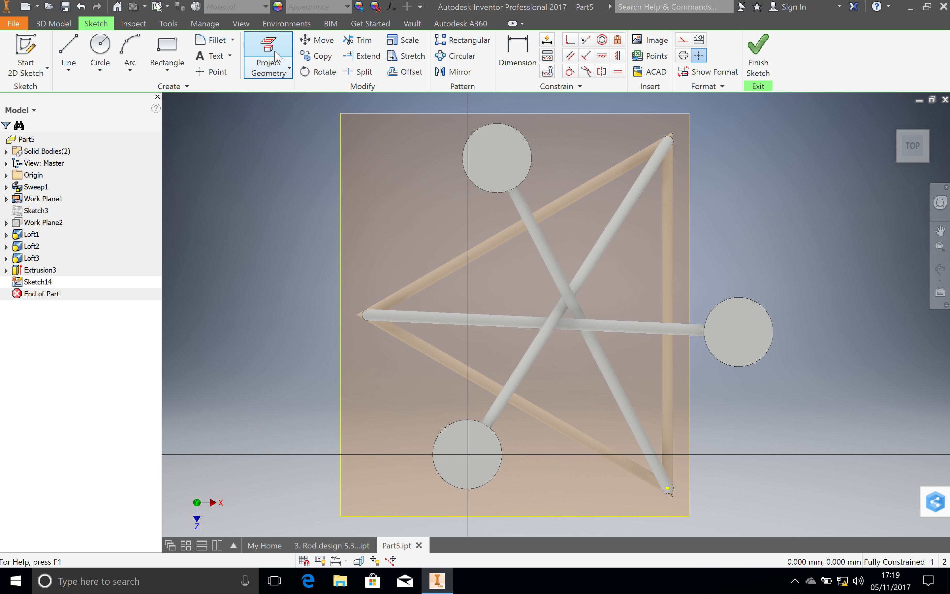
{"action": "left_click", "coordinate": [280, 43]}
{"action": "left_click", "coordinate": [520, 195]}
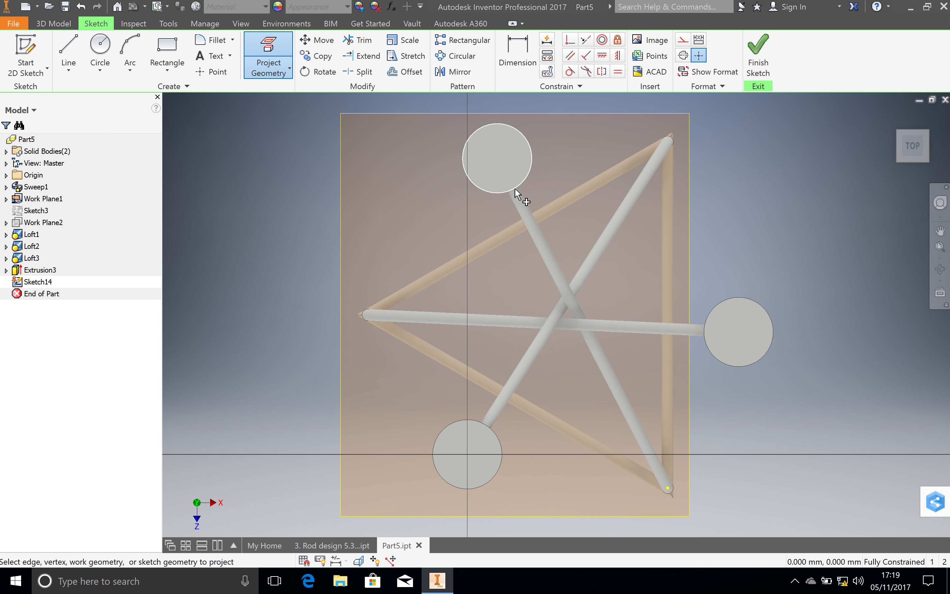
{"action": "left_click", "coordinate": [765, 312]}
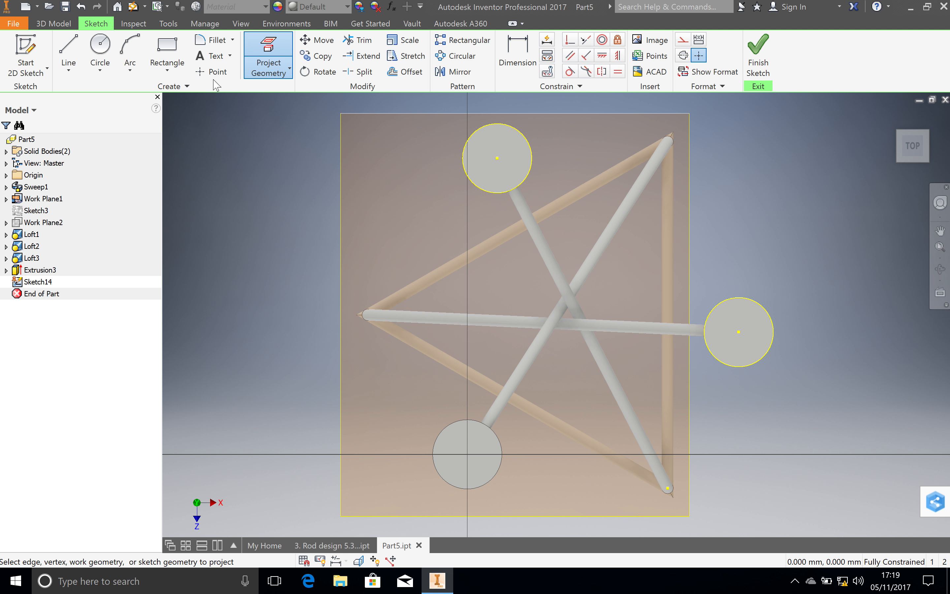
{"action": "left_click", "coordinate": [450, 430]}
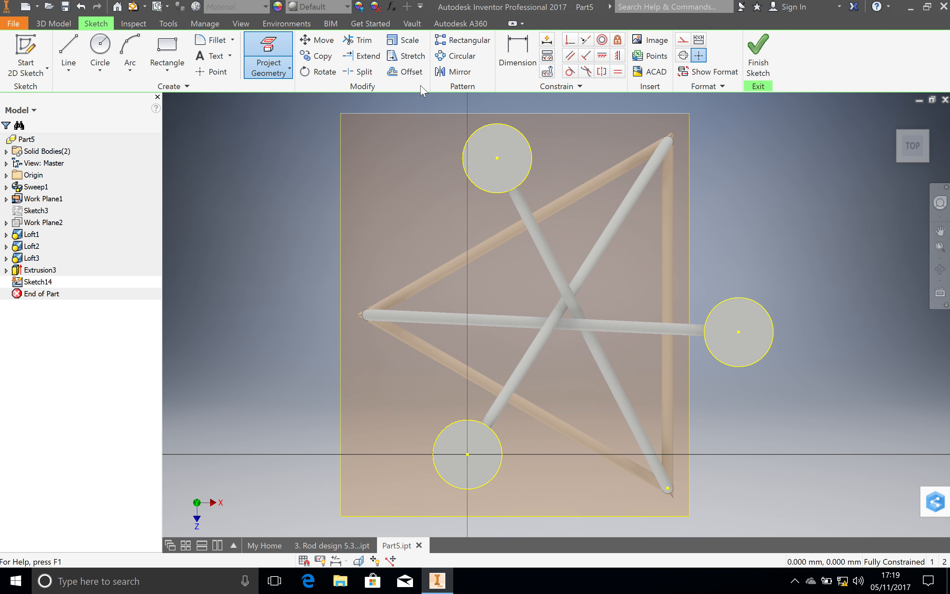
Offset each of the three projected disc circles inward by 2 mm
{"action": "left_click", "coordinate": [405, 71]}
{"action": "left_click", "coordinate": [464, 168]}
{"action": "type", "text": "2"}
{"action": "key", "text": "Return"}
{"action": "left_click", "coordinate": [768, 314]}
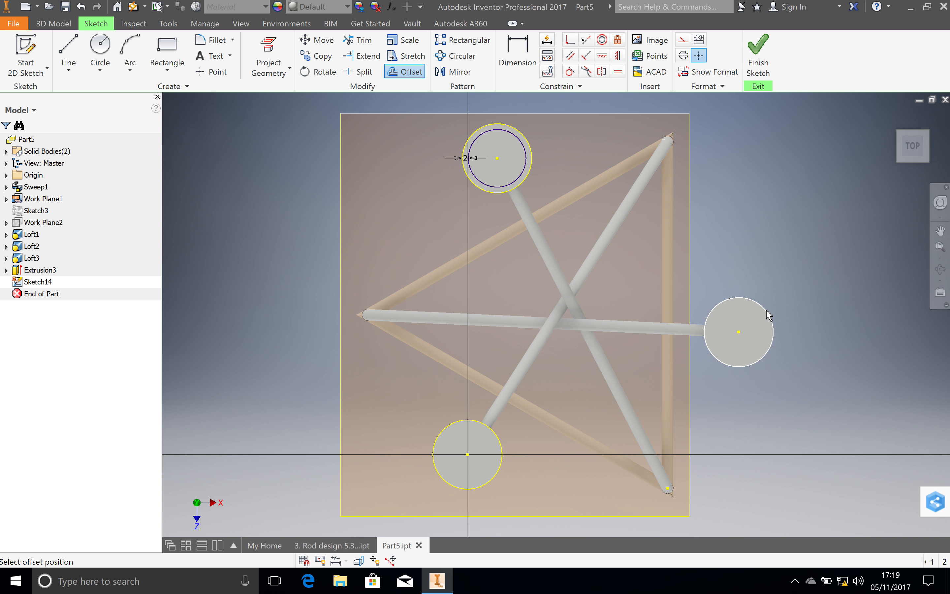
{"action": "type", "text": "2"}
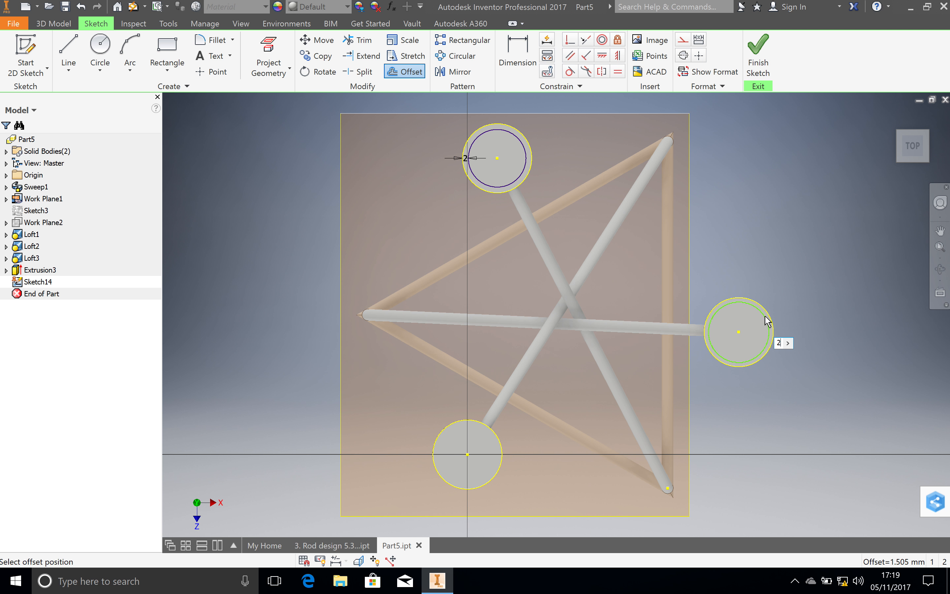
{"action": "key", "text": "Return"}
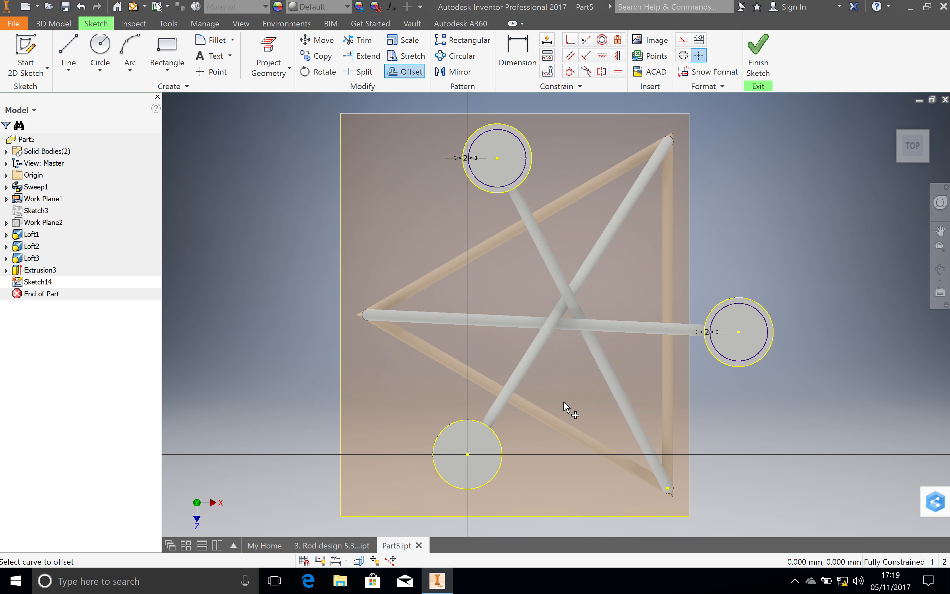
{"action": "left_click", "coordinate": [441, 434]}
{"action": "type", "text": "2"}
{"action": "key", "text": "Return"}
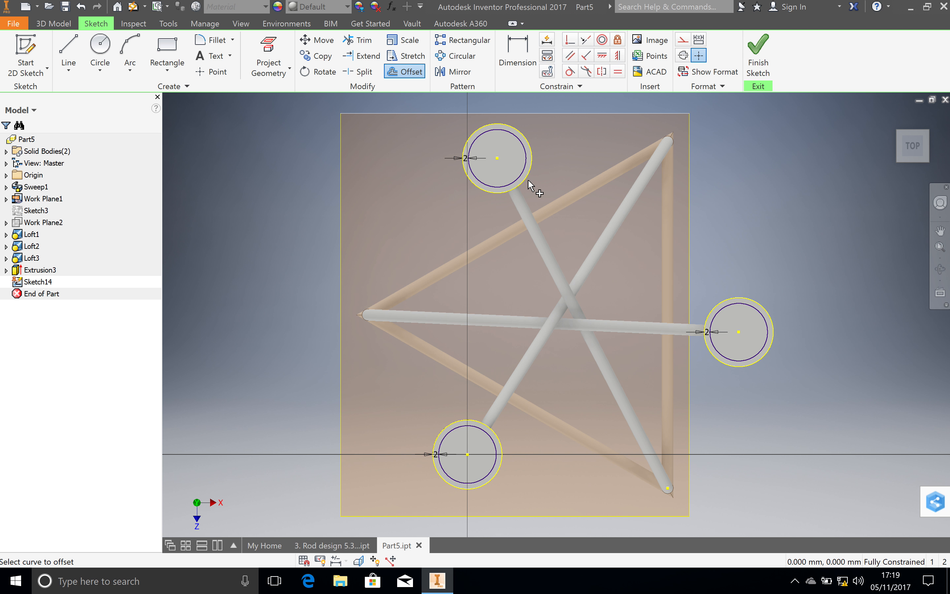
Add a driven diameter dimension to the inner circle on the rear disc and finish the sketch
{"action": "left_click", "coordinate": [518, 55]}
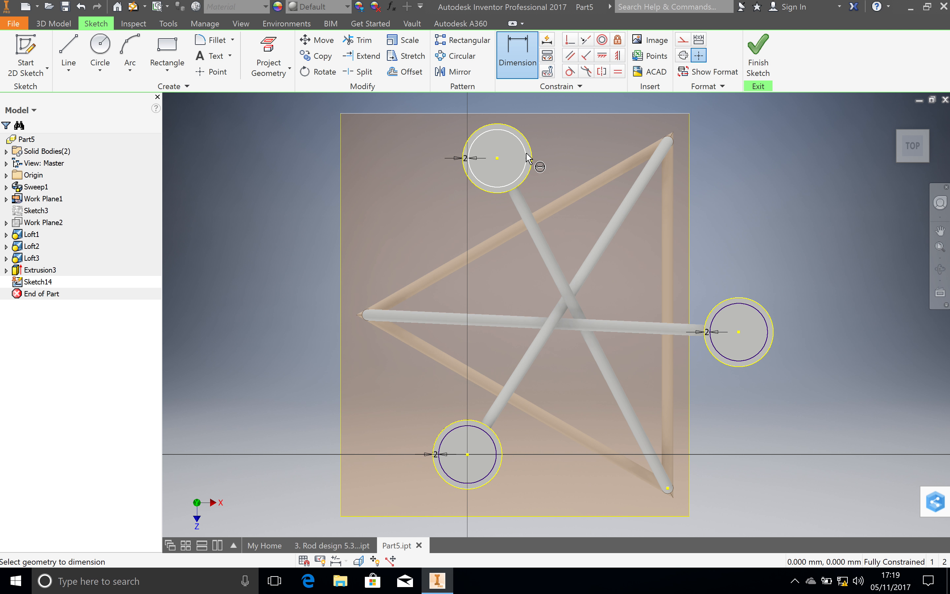
{"action": "left_click", "coordinate": [525, 73]}
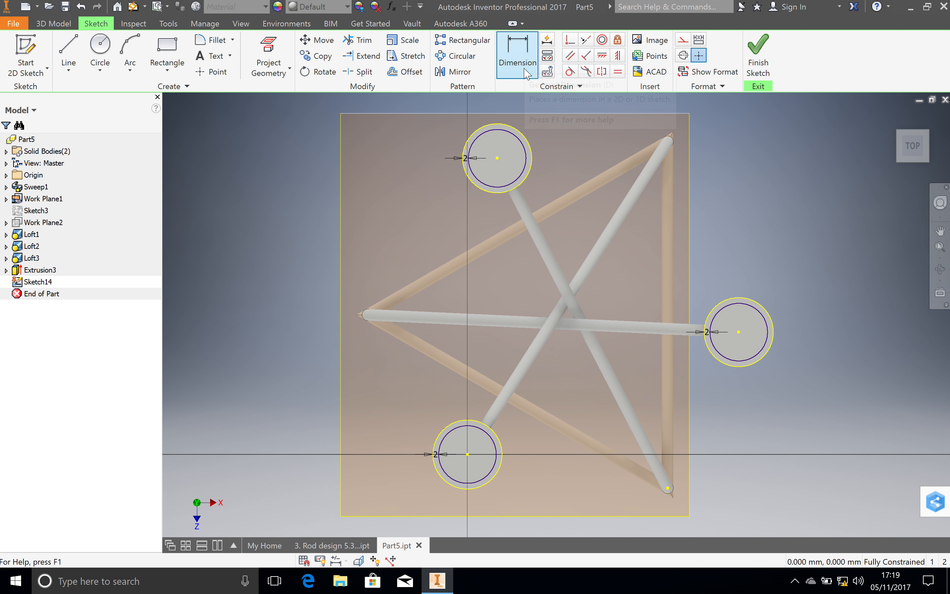
{"action": "left_click", "coordinate": [525, 76]}
{"action": "left_click", "coordinate": [526, 149]}
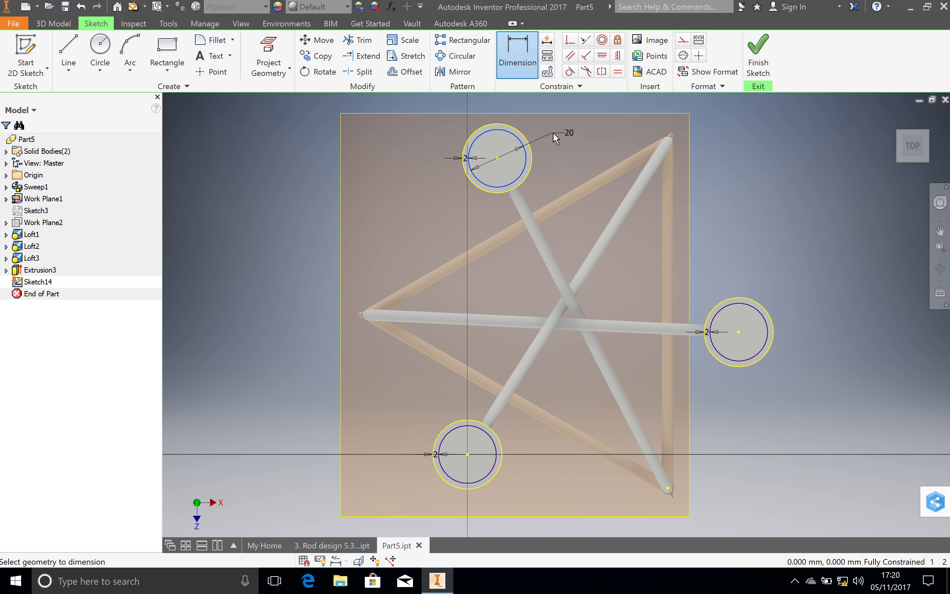
{"action": "left_click", "coordinate": [554, 132]}
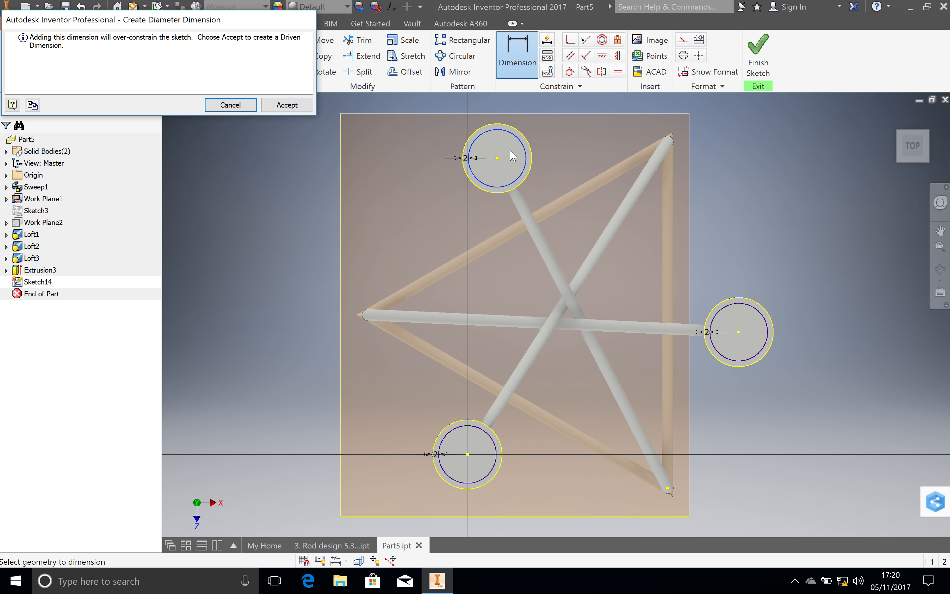
{"action": "left_click", "coordinate": [306, 106]}
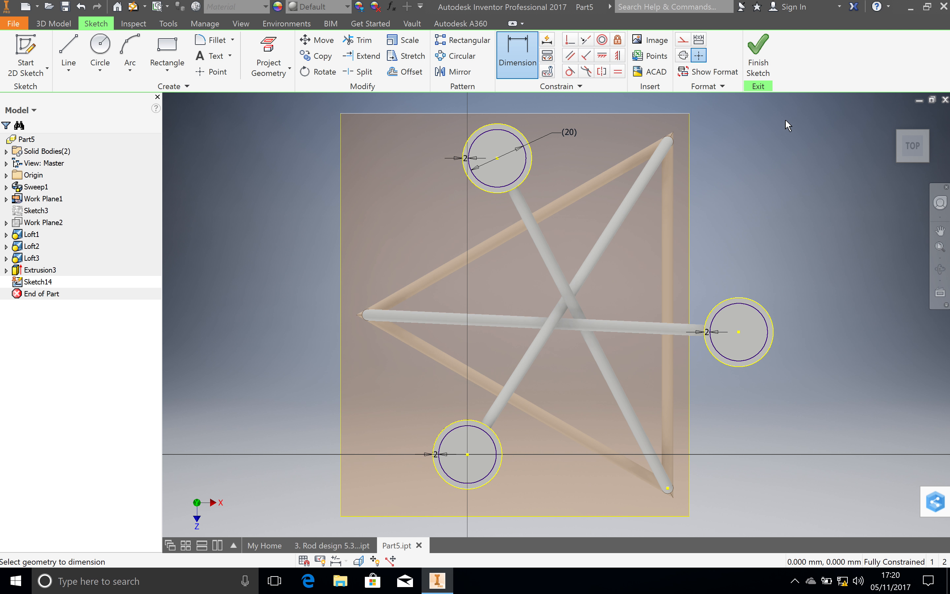
{"action": "left_click", "coordinate": [758, 55]}
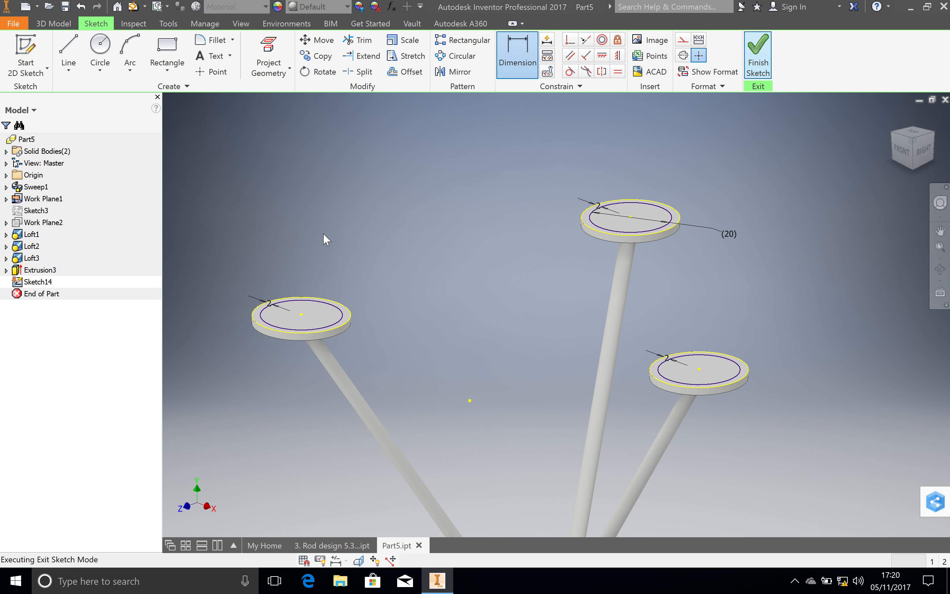
Extrude the outer rings on all three discs upward by 3 mm, joined to the existing bodies
{"action": "left_click", "coordinate": [78, 59]}
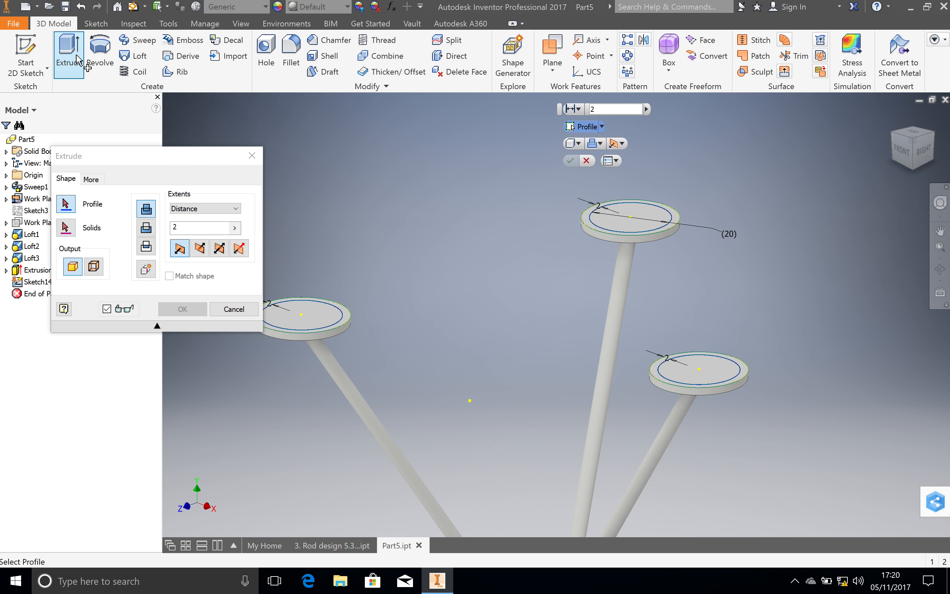
{"action": "left_click", "coordinate": [349, 320]}
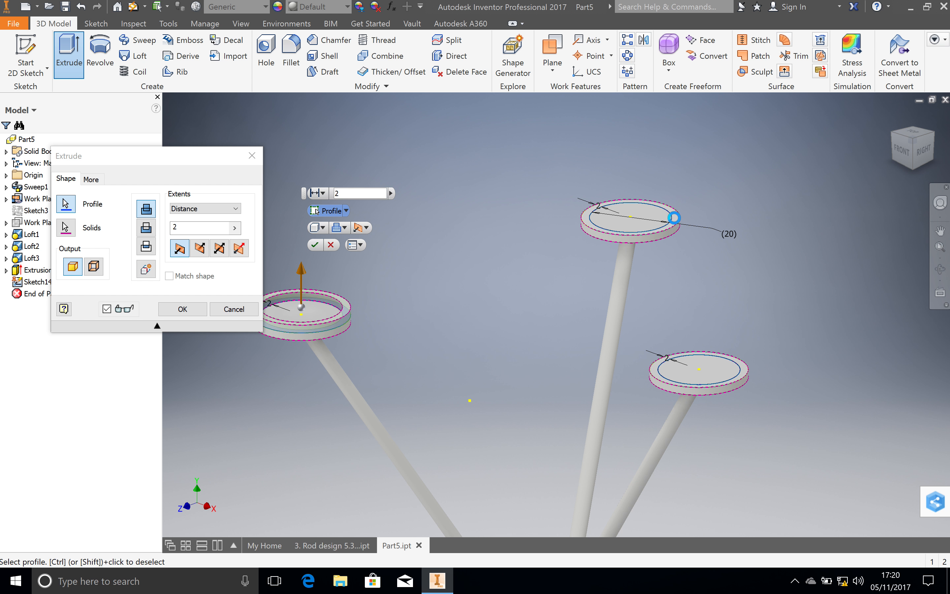
{"action": "left_click", "coordinate": [674, 218]}
{"action": "left_click", "coordinate": [744, 377]}
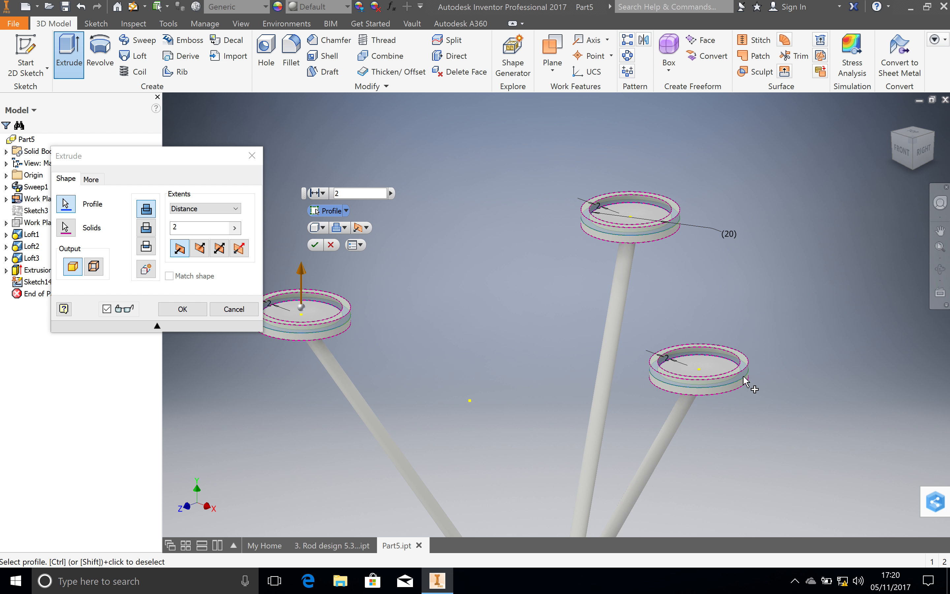
{"action": "left_click", "coordinate": [197, 227]}
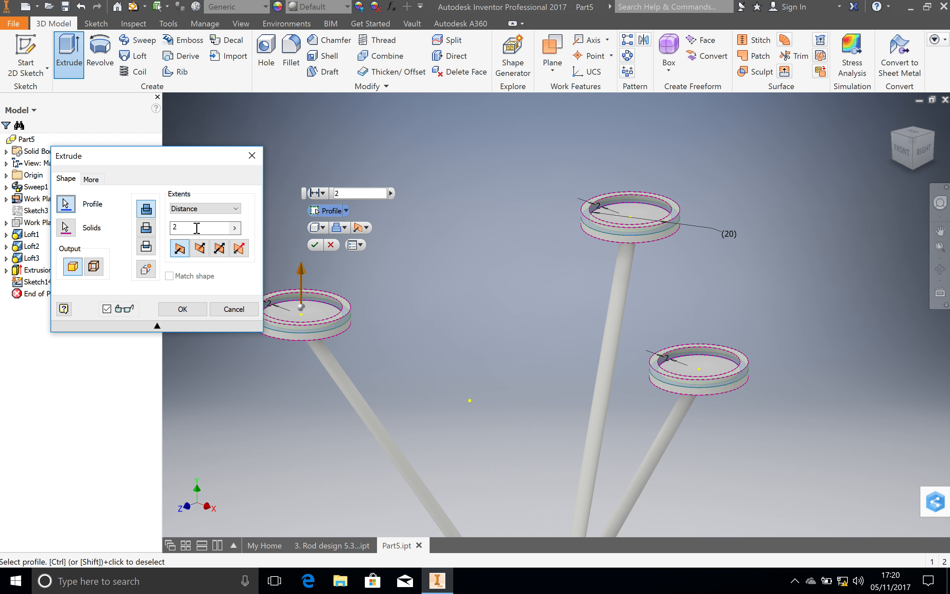
{"action": "double_click", "coordinate": [176, 227]}
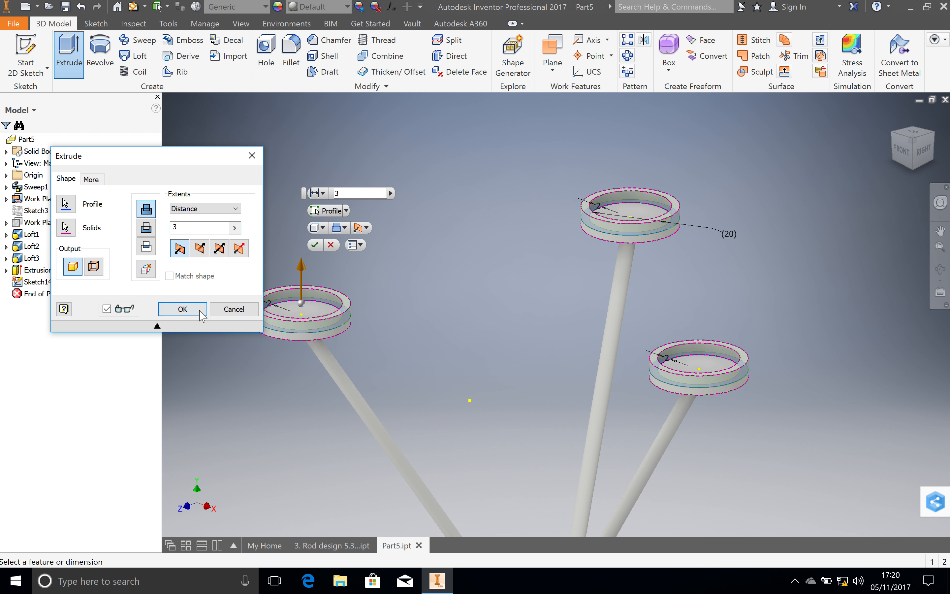
{"action": "left_click", "coordinate": [183, 309]}
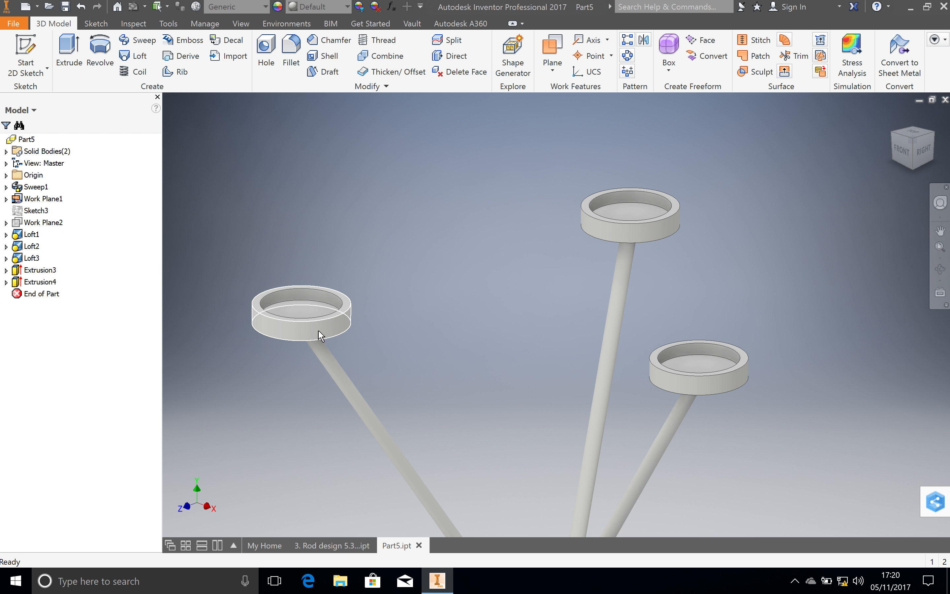
Edit the 3 mm ring extrusion so it creates a new solid instead of joining the discs
{"action": "double_click", "coordinate": [15, 283]}
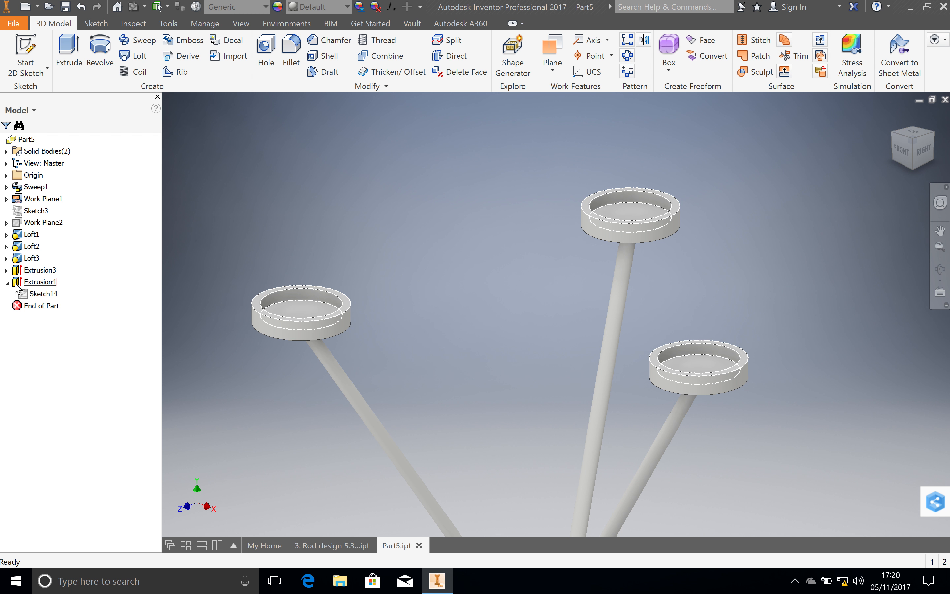
{"action": "double_click", "coordinate": [14, 283]}
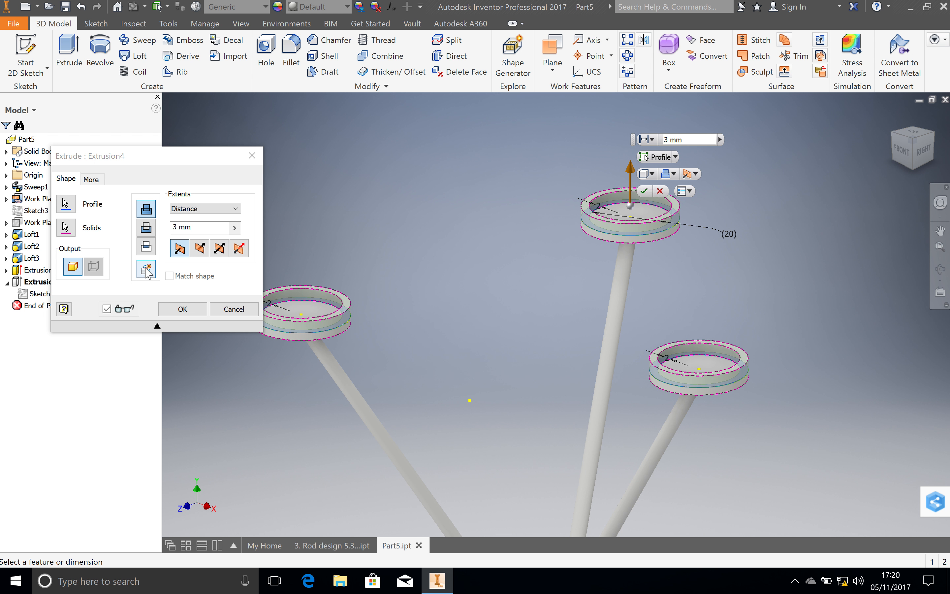
{"action": "left_click", "coordinate": [147, 270]}
{"action": "left_click", "coordinate": [182, 311]}
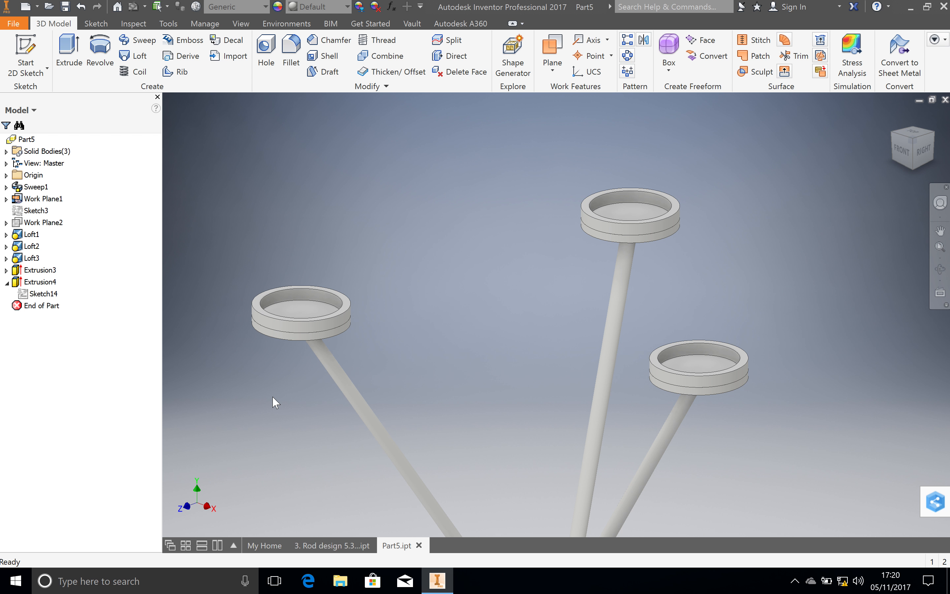
Hide the work plane at the base of the stand
{"action": "left_click", "coordinate": [938, 250]}
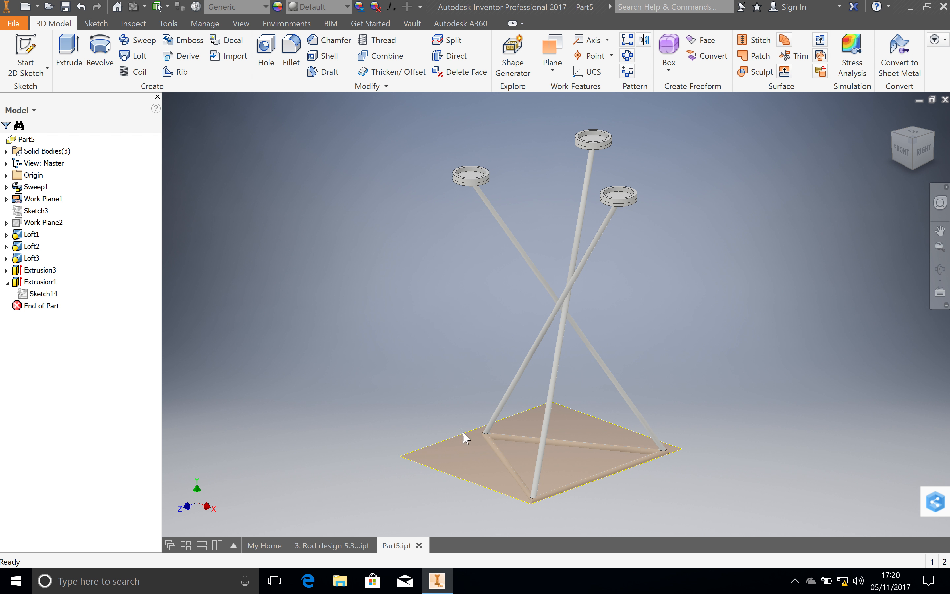
{"action": "right_click", "coordinate": [428, 452]}
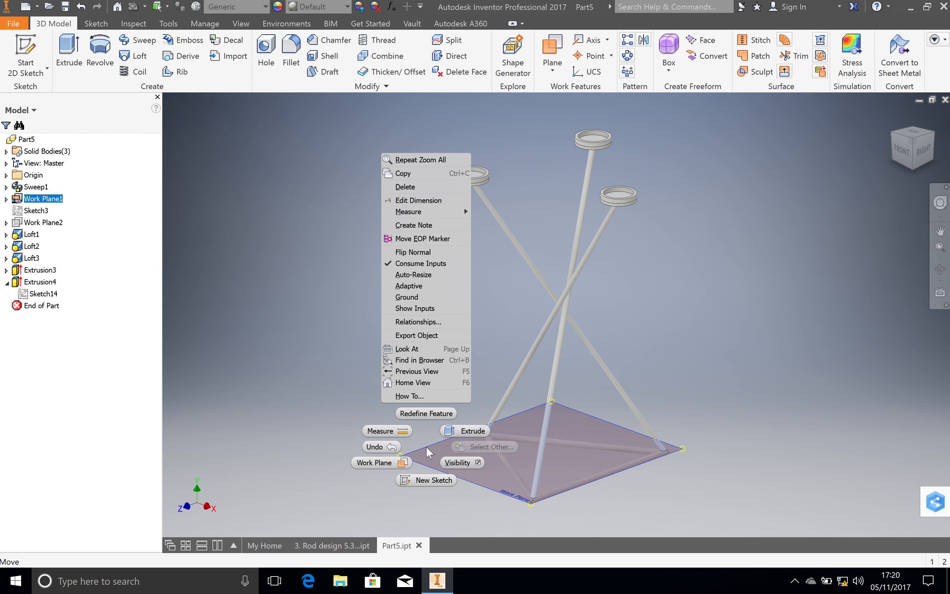
{"action": "left_click", "coordinate": [457, 463]}
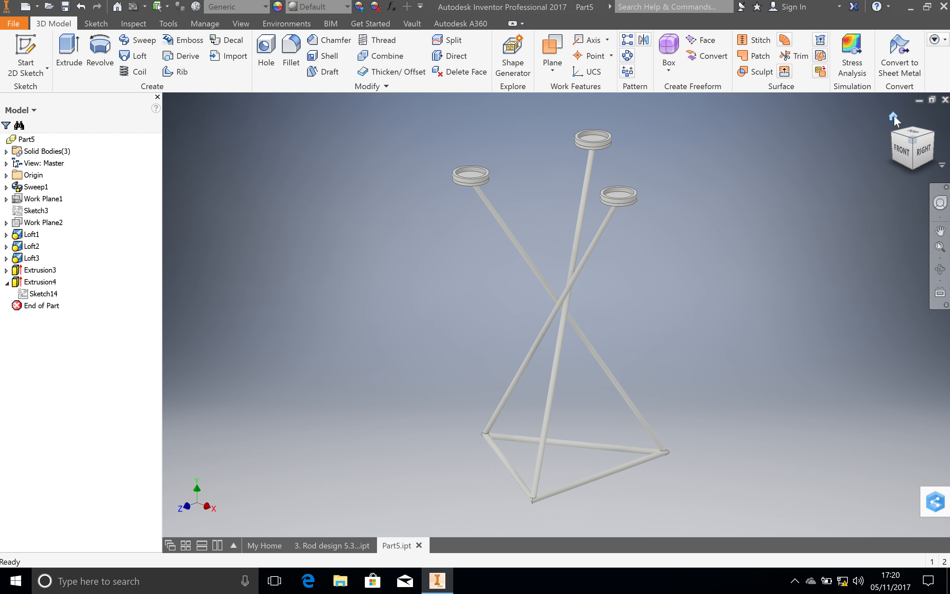
Orient the model to the right side view and define that view as the new front view
{"action": "left_click", "coordinate": [902, 152]}
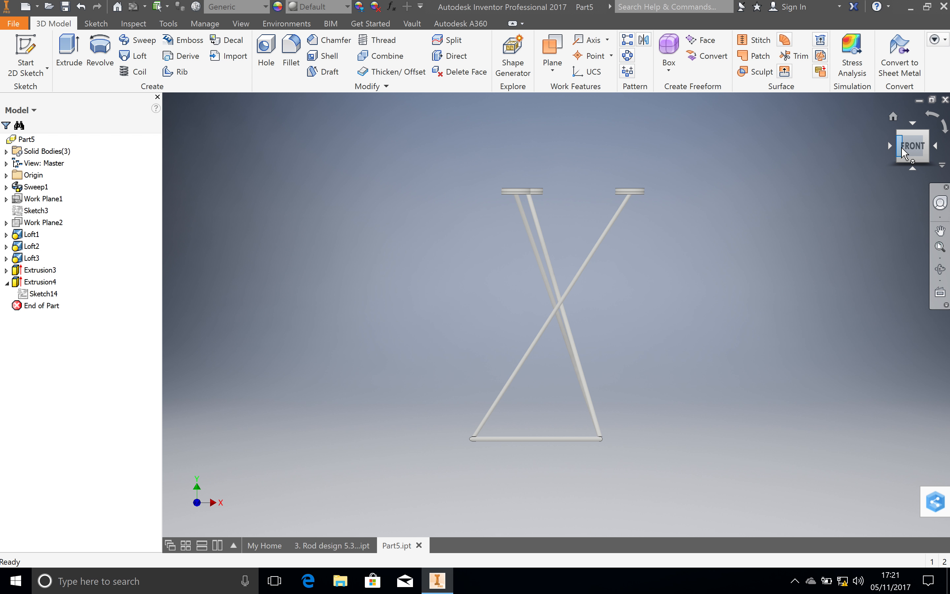
{"action": "left_click", "coordinate": [937, 147]}
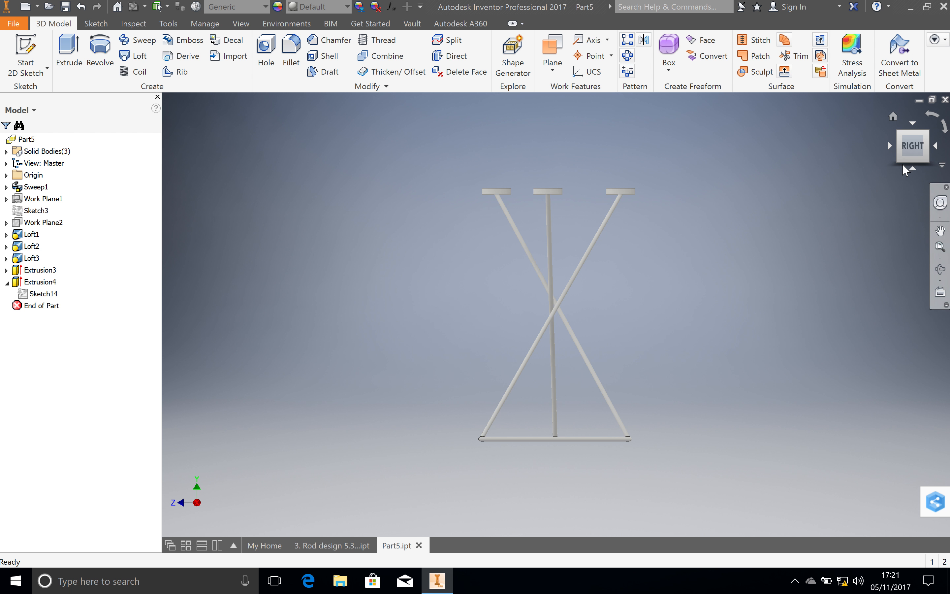
{"action": "right_click", "coordinate": [894, 123]}
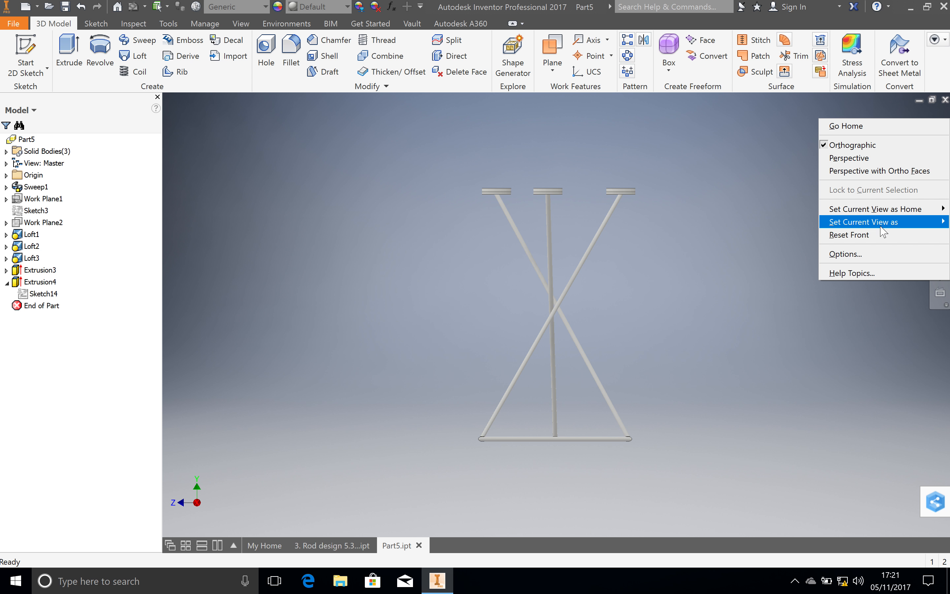
{"action": "mouse_move", "coordinate": [882, 222]}
{"action": "left_click", "coordinate": [777, 235]}
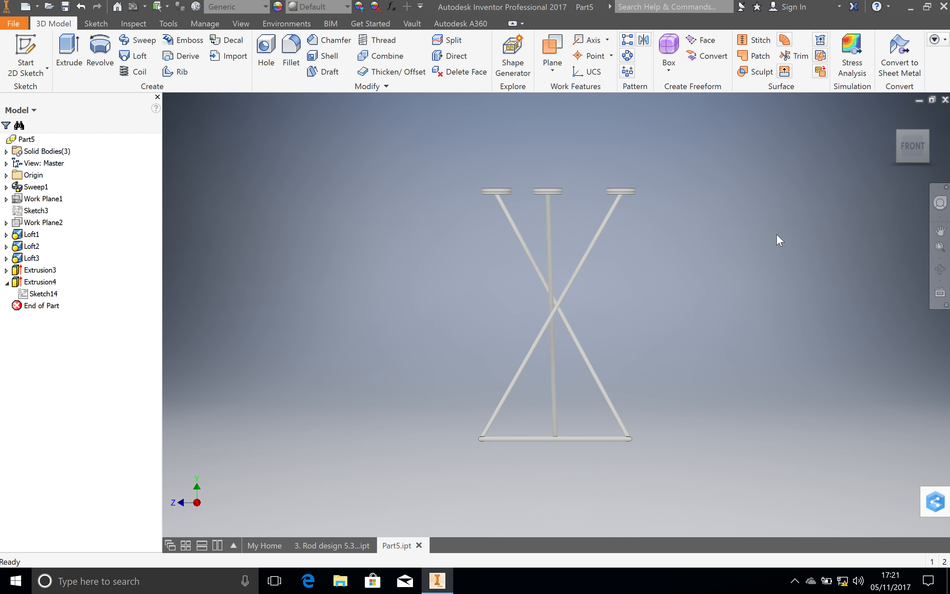
Set the top-left-front corner view as the home view, and test it by orbiting the model and returning home
{"action": "left_click", "coordinate": [900, 134]}
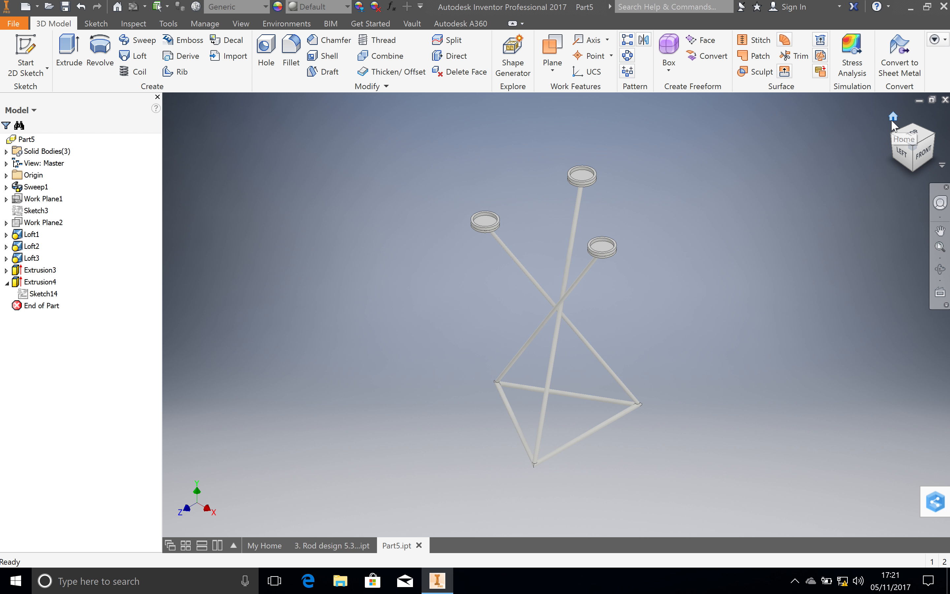
{"action": "right_click", "coordinate": [895, 126]}
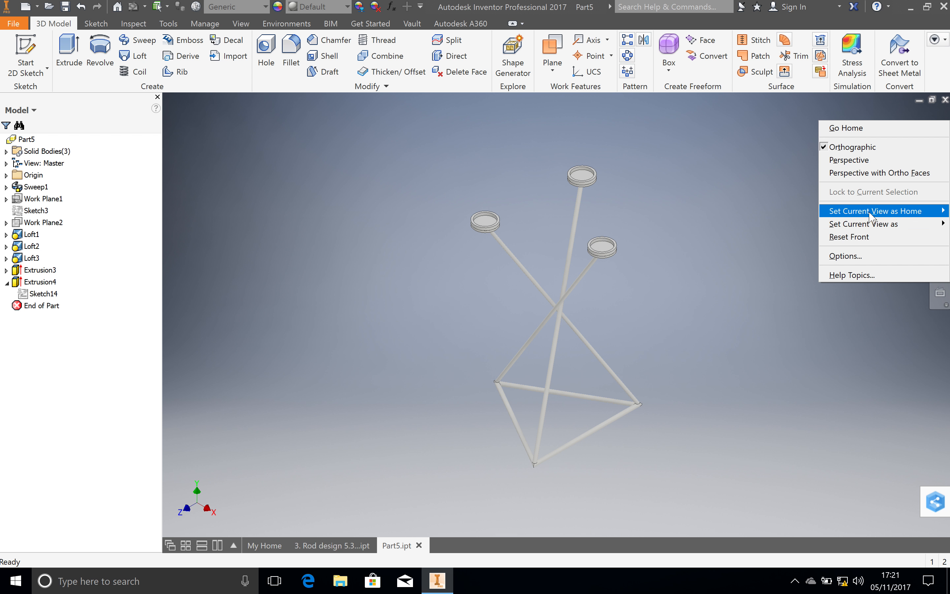
{"action": "mouse_move", "coordinate": [869, 213]}
{"action": "left_click", "coordinate": [778, 223]}
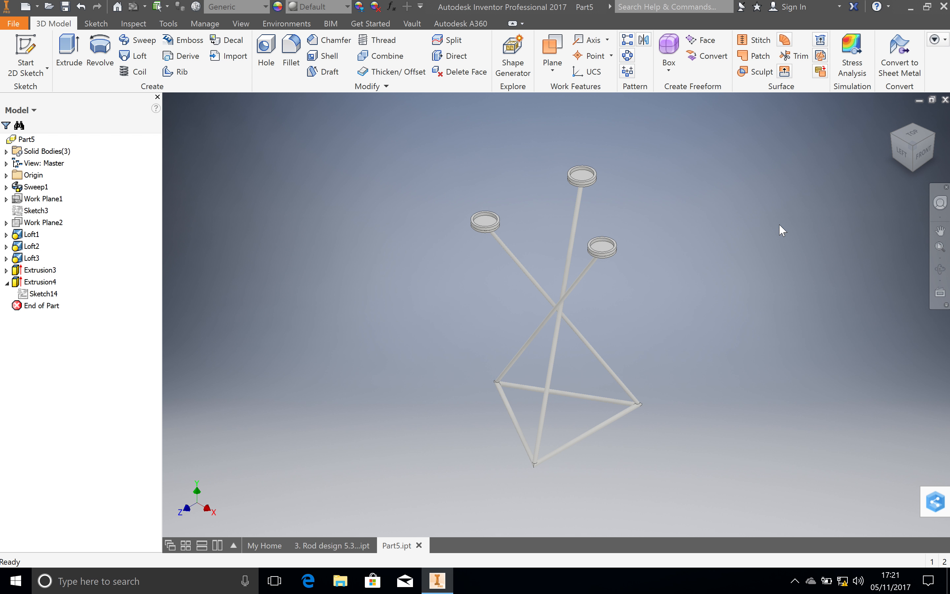
{"action": "left_click", "coordinate": [941, 271]}
{"action": "left_click_drag", "start_coordinate": [615, 309], "coordinate": [567, 258]}
{"action": "left_click", "coordinate": [893, 117]}
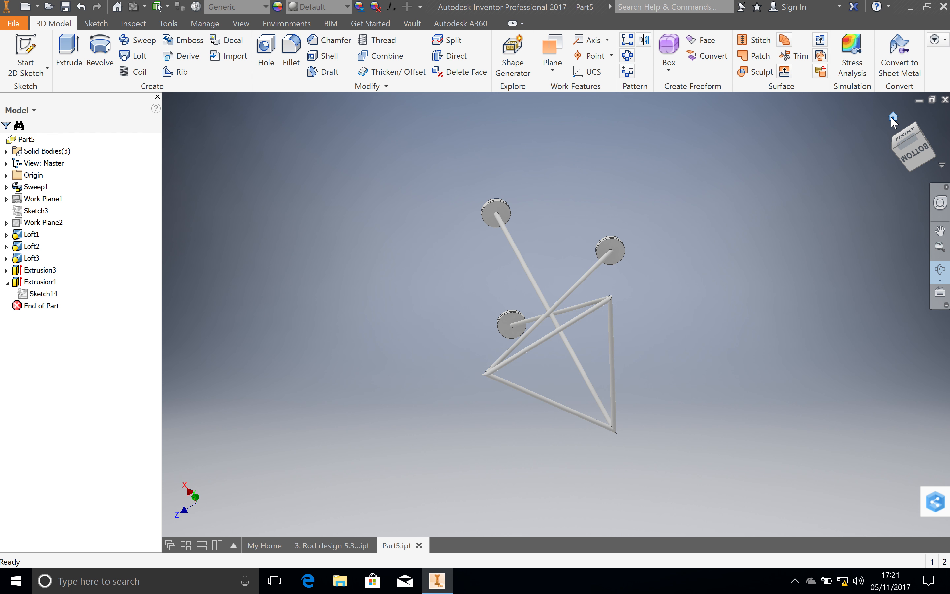